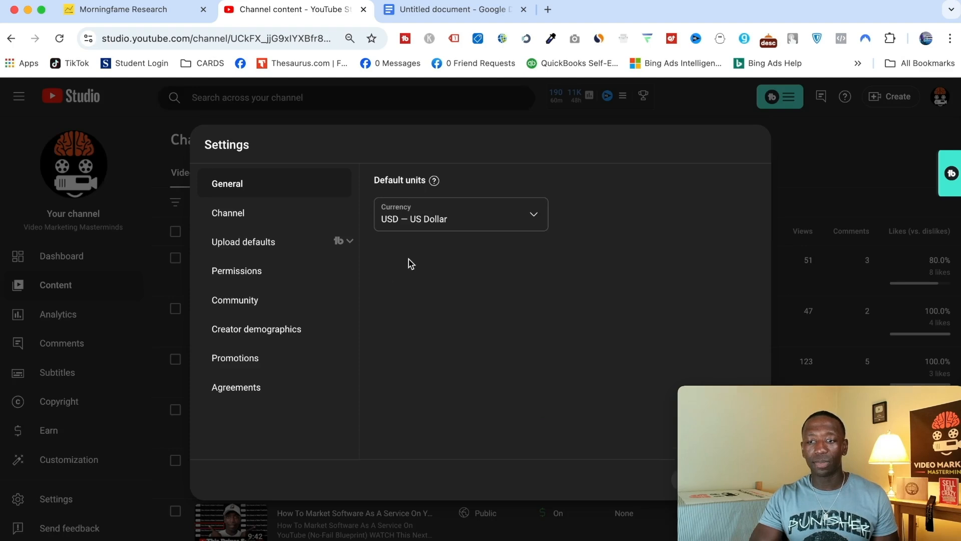
- Open the channel's feature eligibility settings and review the details of the Standard features
click(236, 214)
click(589, 189)
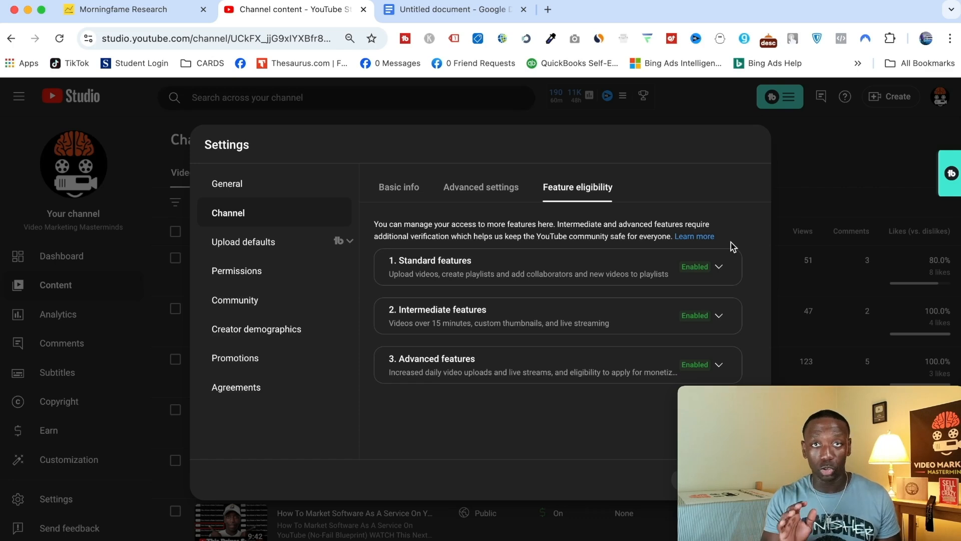
click(721, 270)
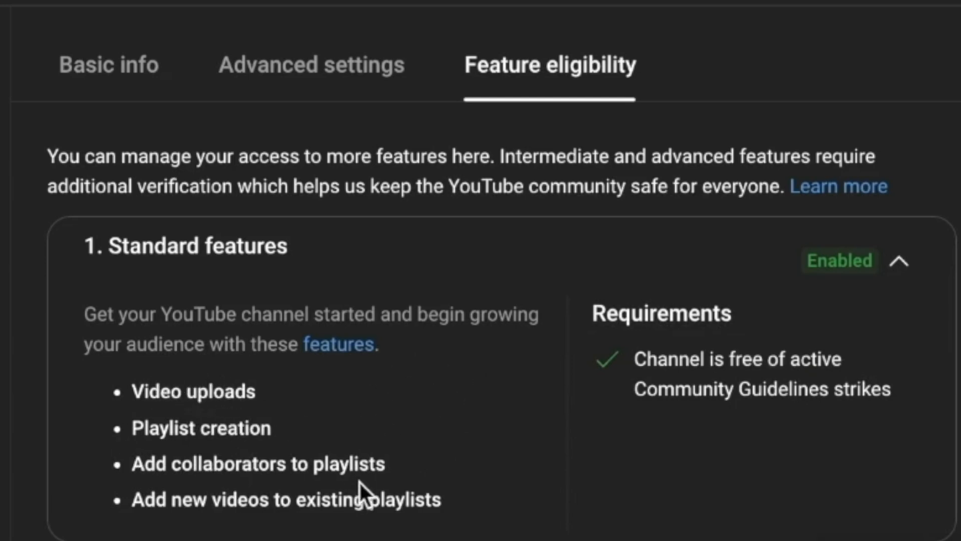
click(899, 261)
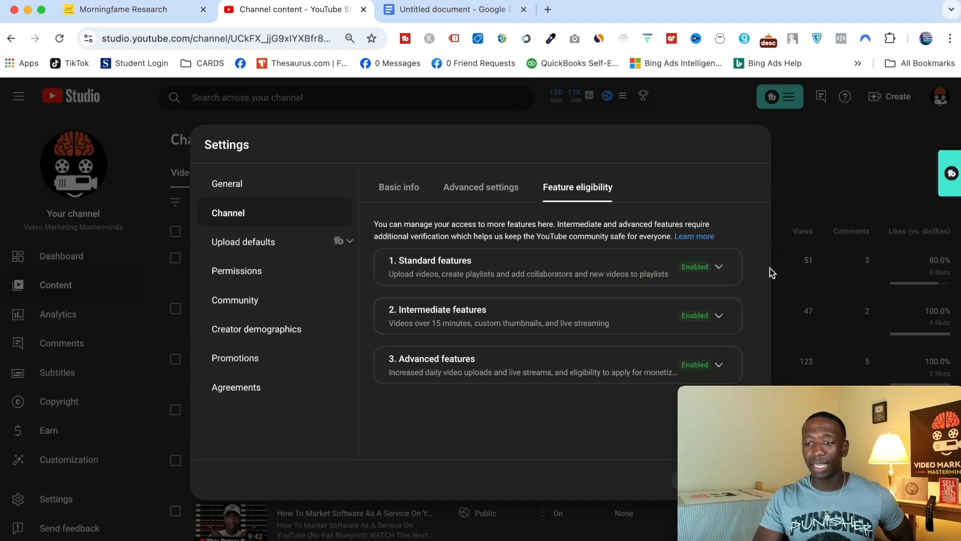
- Review the Intermediate features and their requirements, including the help text on phone number verification
click(720, 315)
scroll(703, 299, down, 1)
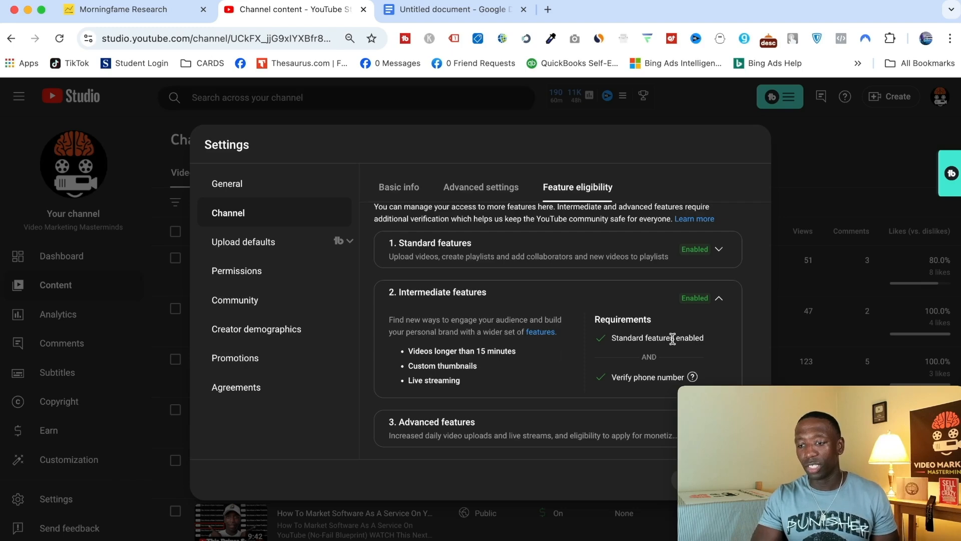
mouse_move(627, 380)
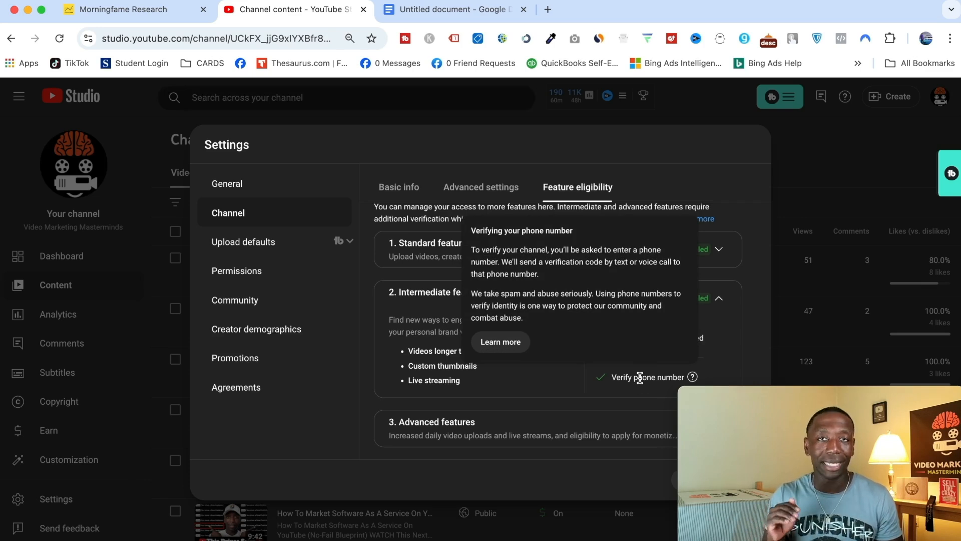
click(720, 300)
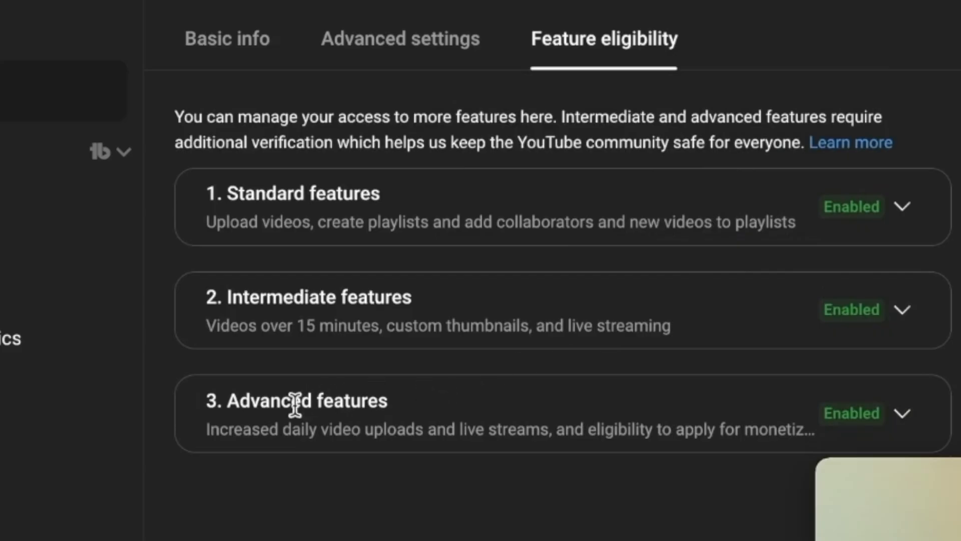
- Review the Advanced features and their requirements, including external links in video descriptions, and close the settings
click(903, 414)
scroll(517, 402, down, 5)
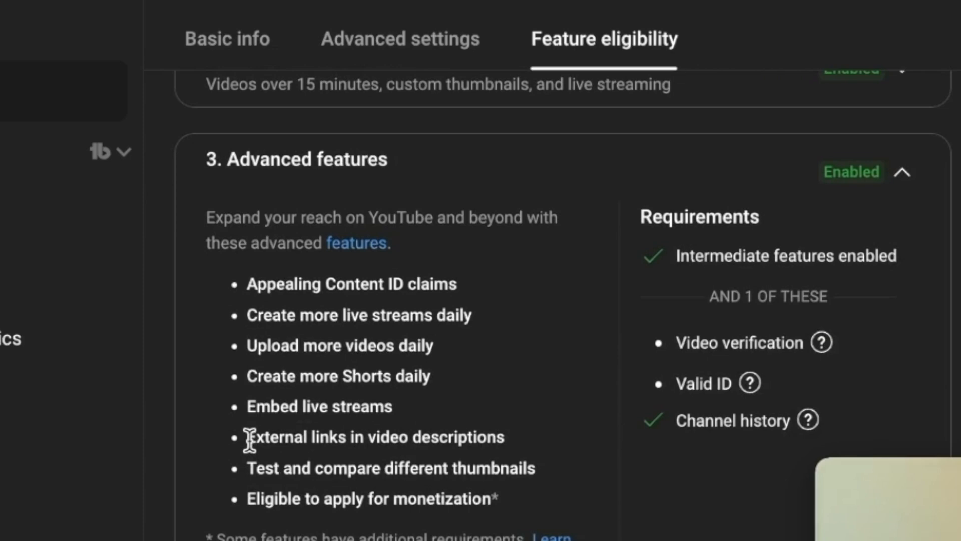
drag(248, 440, 368, 448)
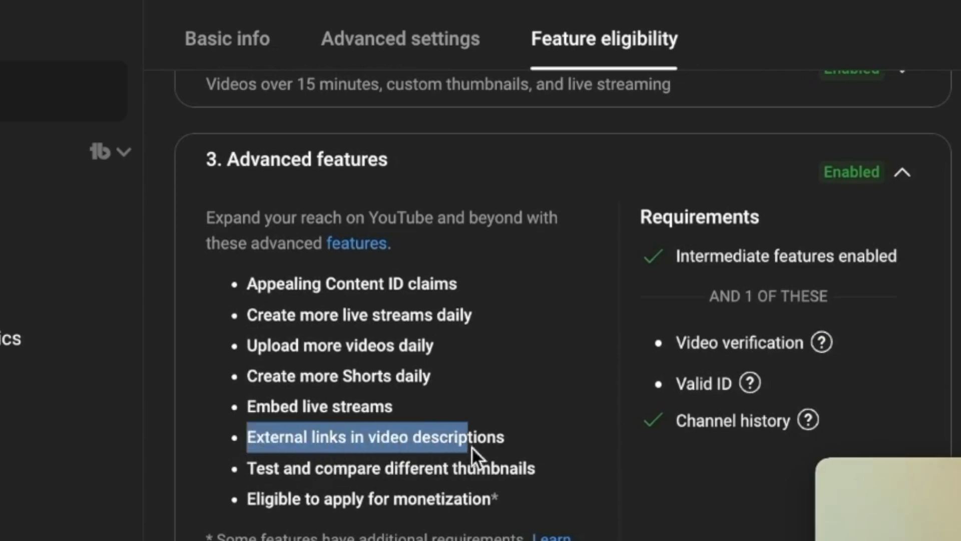
click(552, 369)
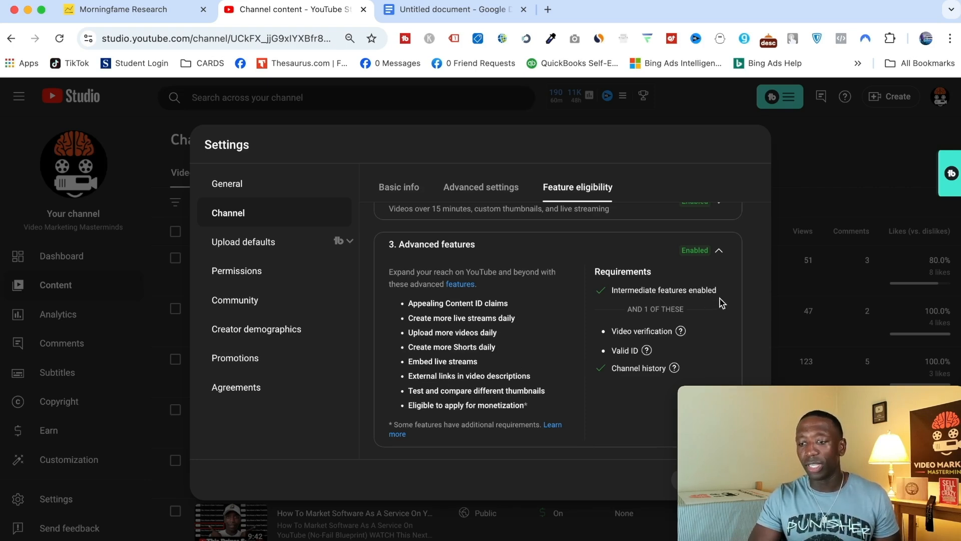
scroll(696, 286, up, 3)
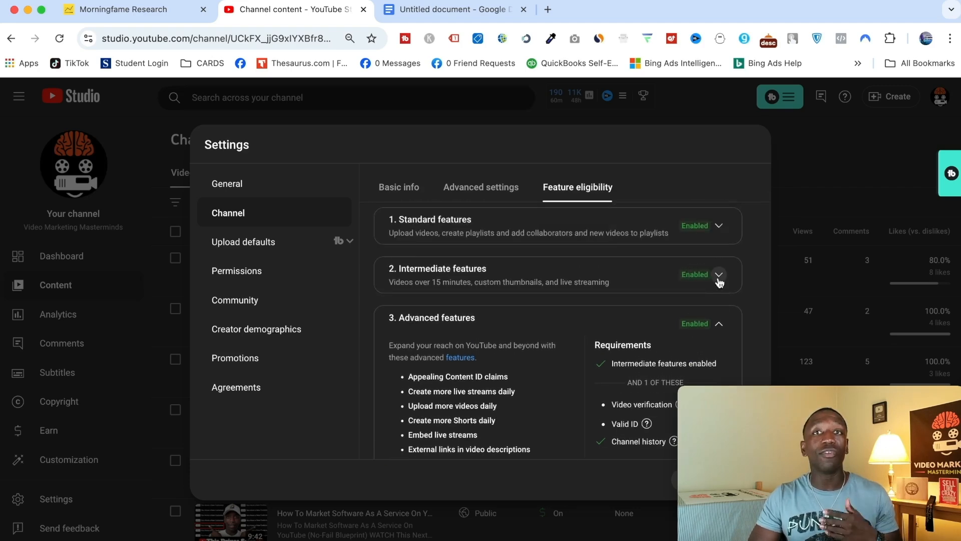
scroll(719, 282, down, 2)
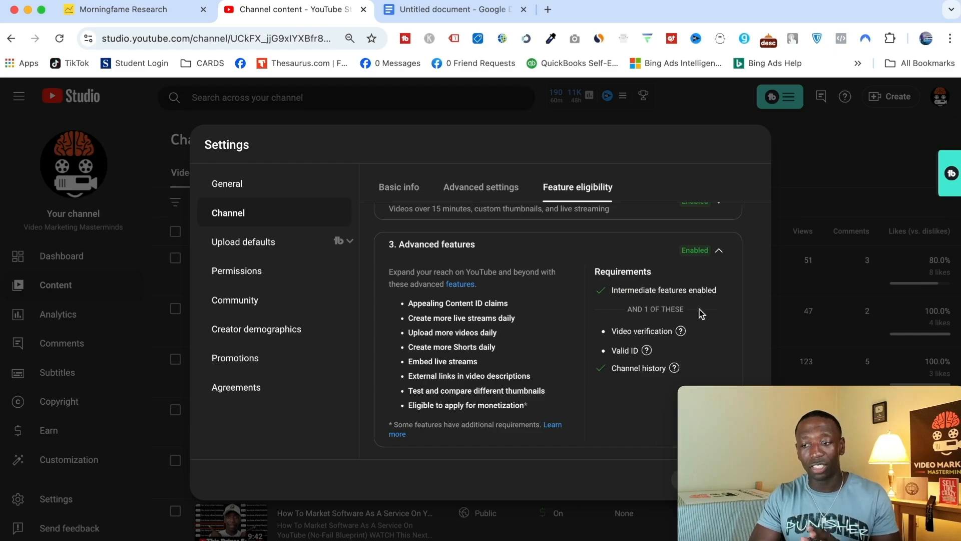
click(720, 250)
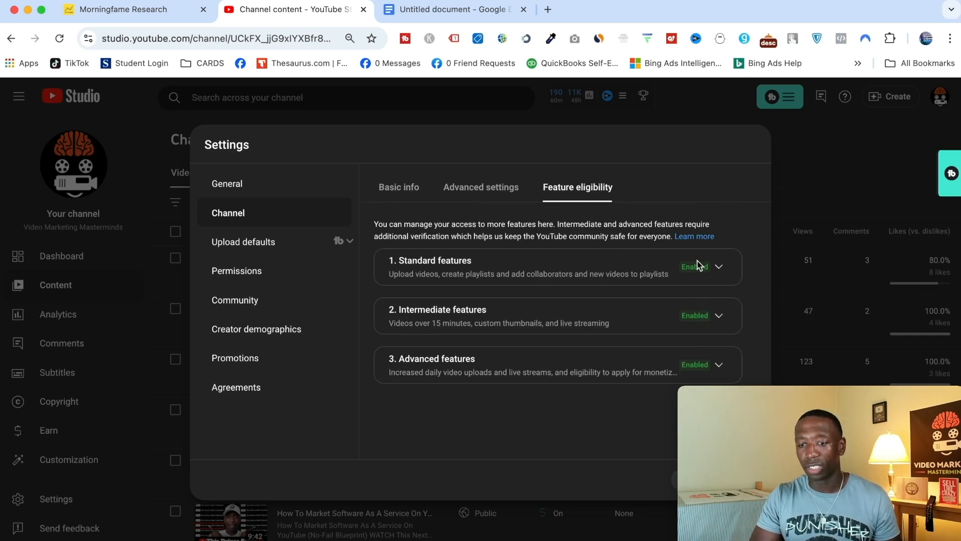
click(676, 481)
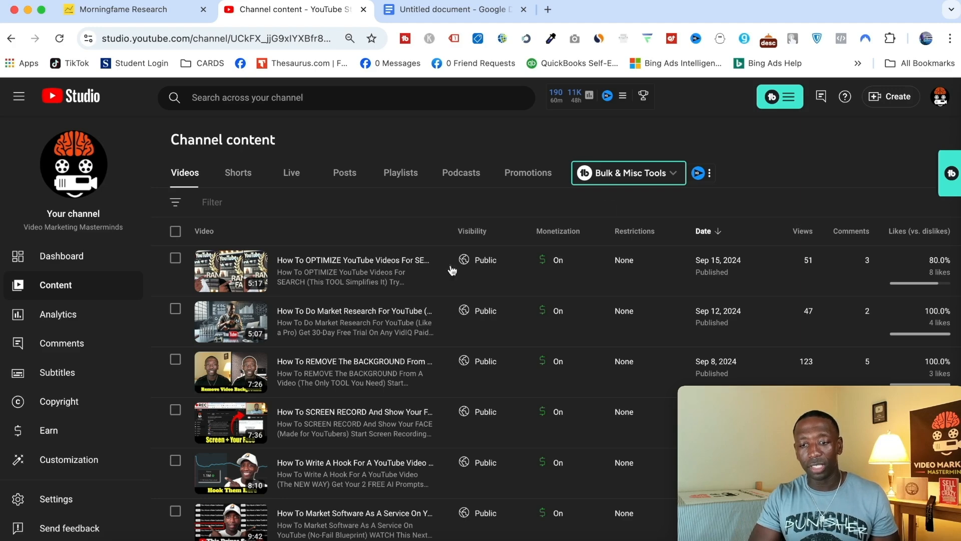
- Open the details of the video "How To Do Market Research For YouTube (Like a PRO)" and examine the links in its description
click(285, 330)
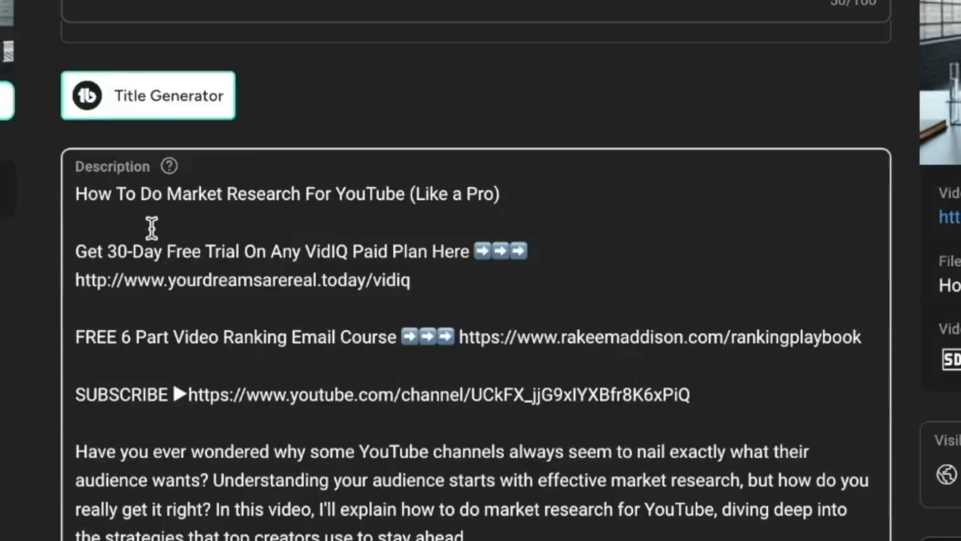
scroll(160, 228, up, 1)
scroll(337, 330, down, 1)
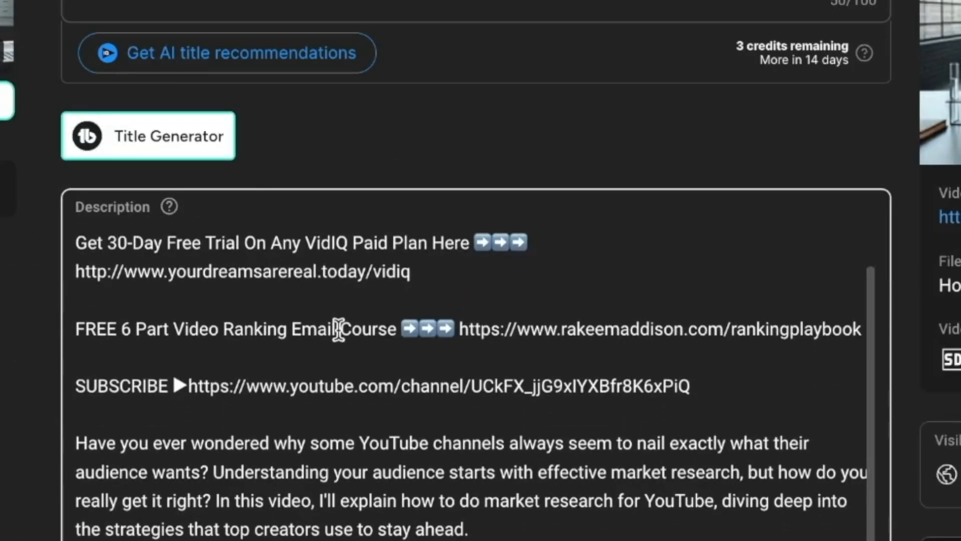
scroll(337, 330, up, 1)
scroll(343, 357, up, 1)
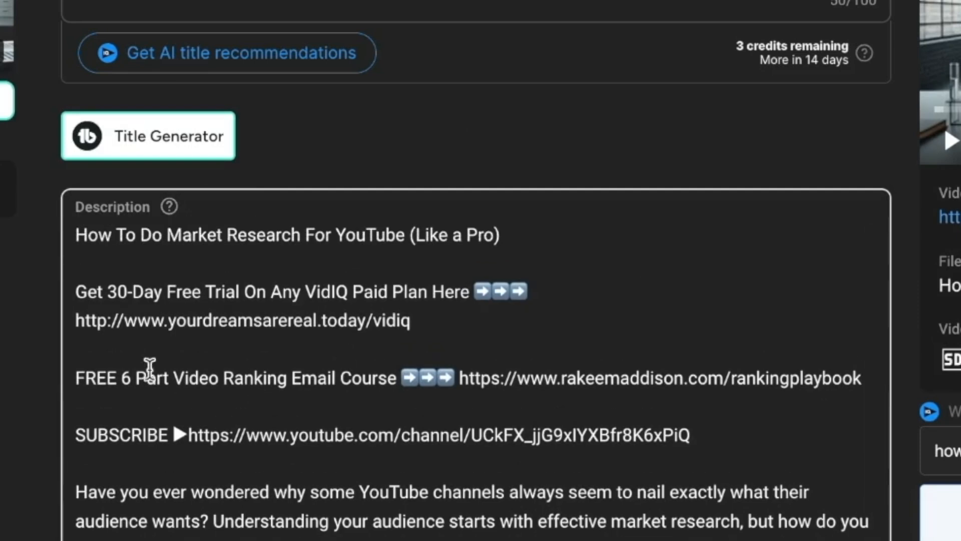
drag(124, 322, 78, 323)
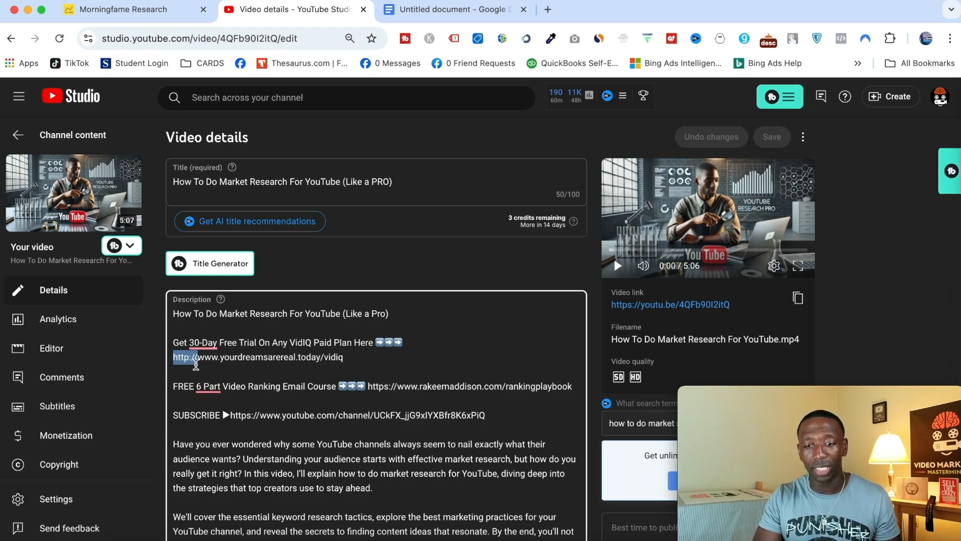
click(200, 357)
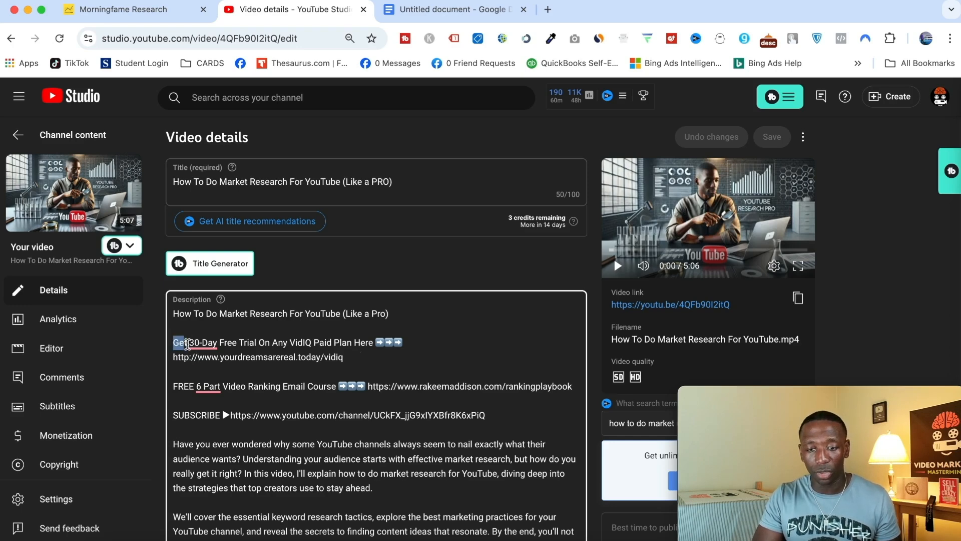
- Copy the VidIQ 30-day free trial line with its link from the description and open the video's public watch page
drag(187, 344, 350, 360)
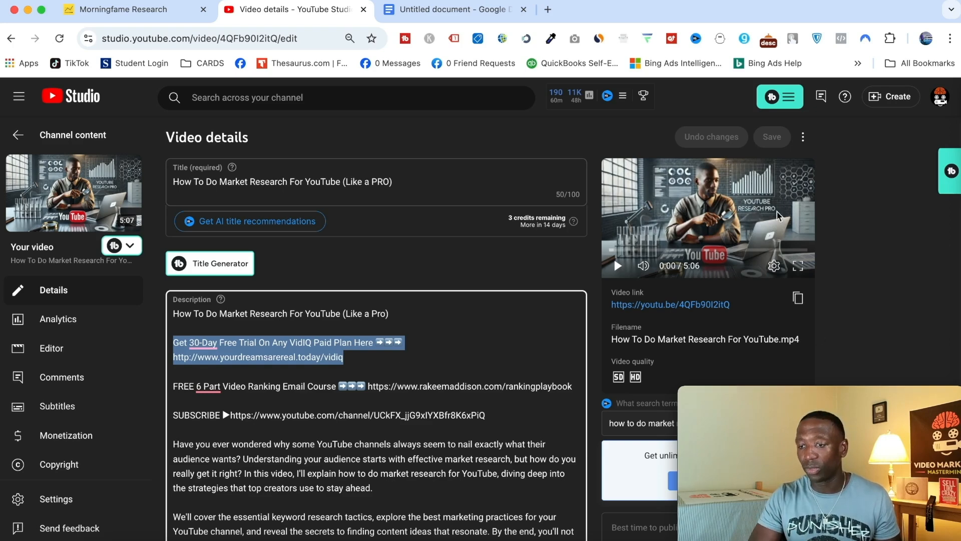
click(859, 215)
click(698, 218)
click(699, 222)
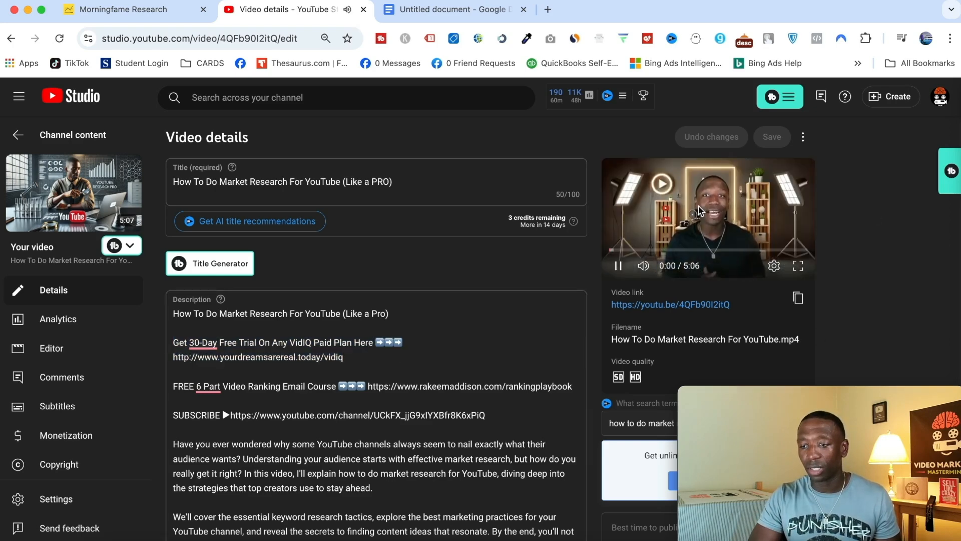
click(674, 305)
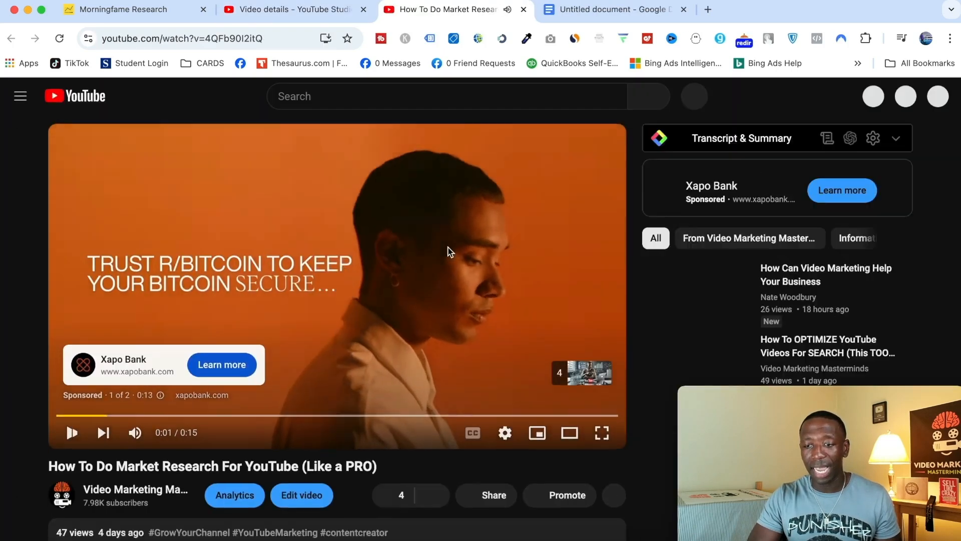
scroll(448, 249, down, 2)
scroll(421, 197, down, 7)
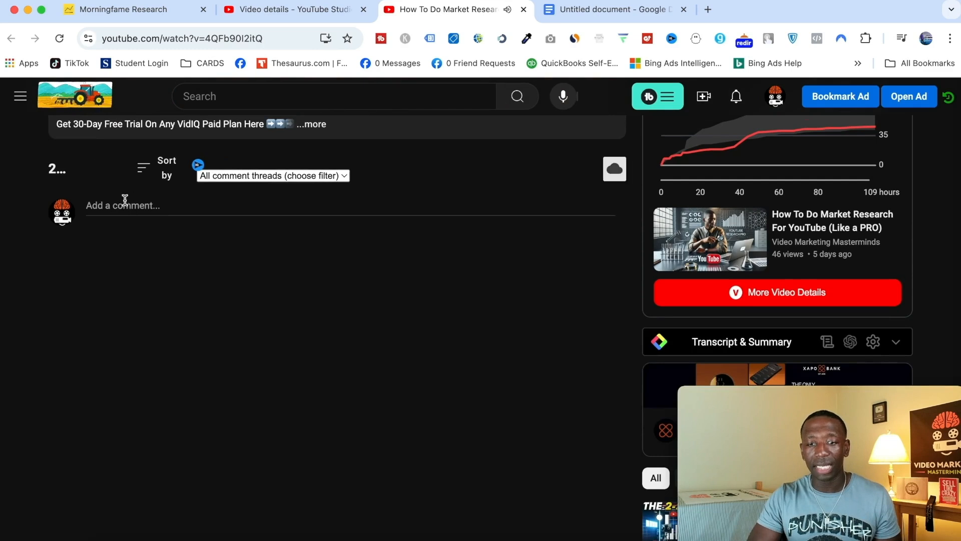
click(133, 206)
text(Get 30-Day Free Trial On Any VidIQ Paid Plan Here ➡ ➡ ➡ http://www.yourdreamsarereal.today/vidiq)
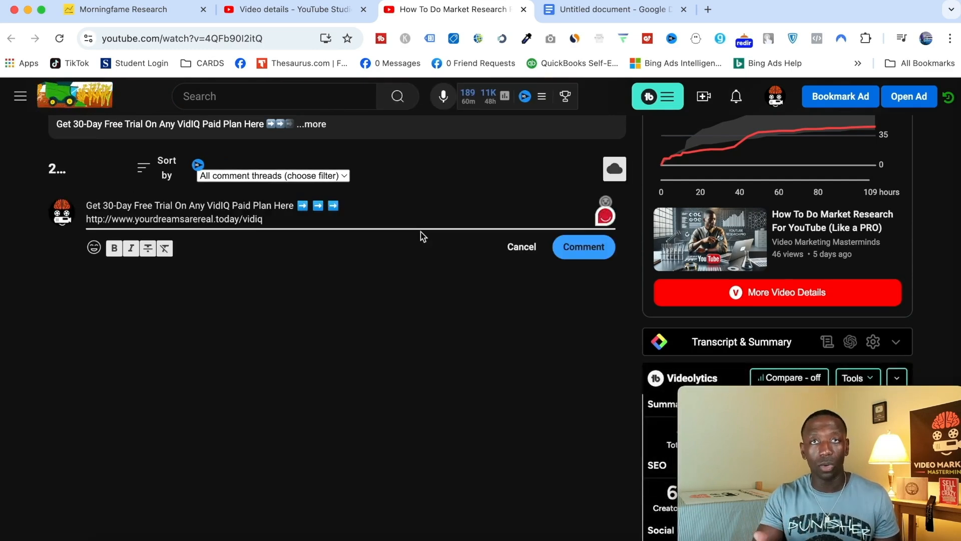
click(587, 249)
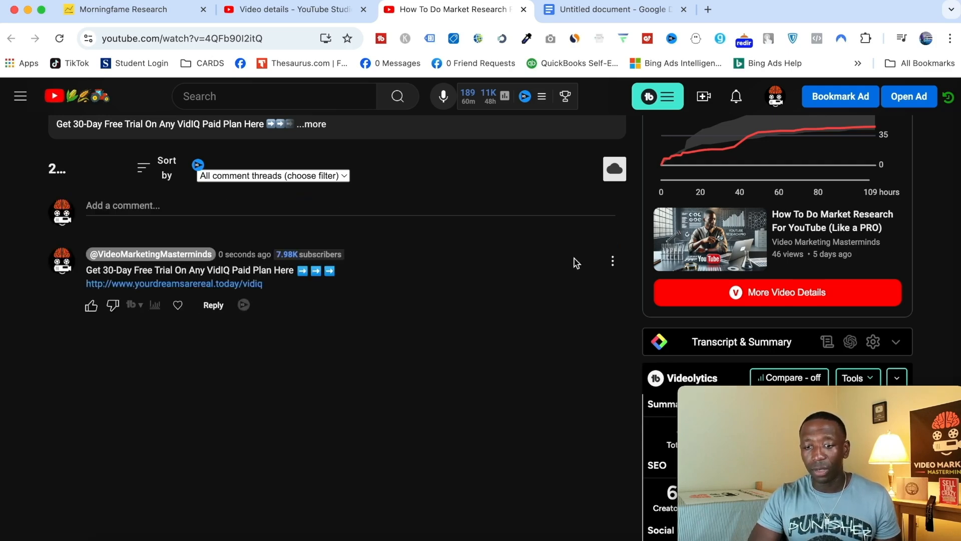
- Pin the new VidIQ free trial comment on the video and give it a like
click(613, 261)
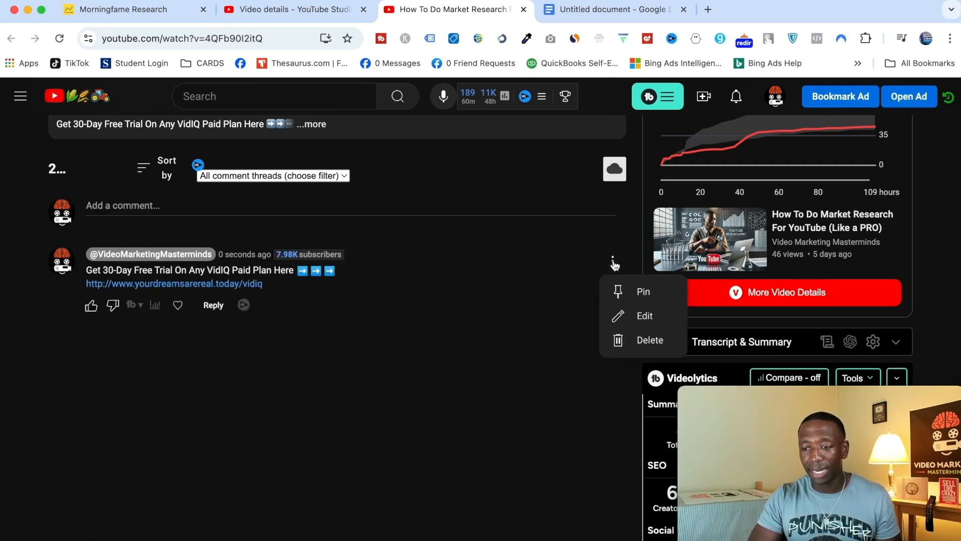
click(634, 292)
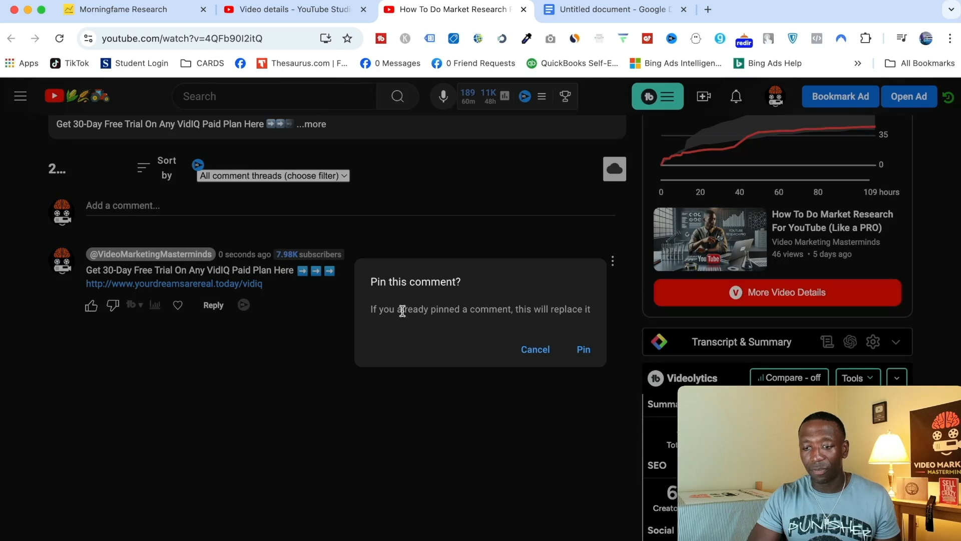
click(585, 351)
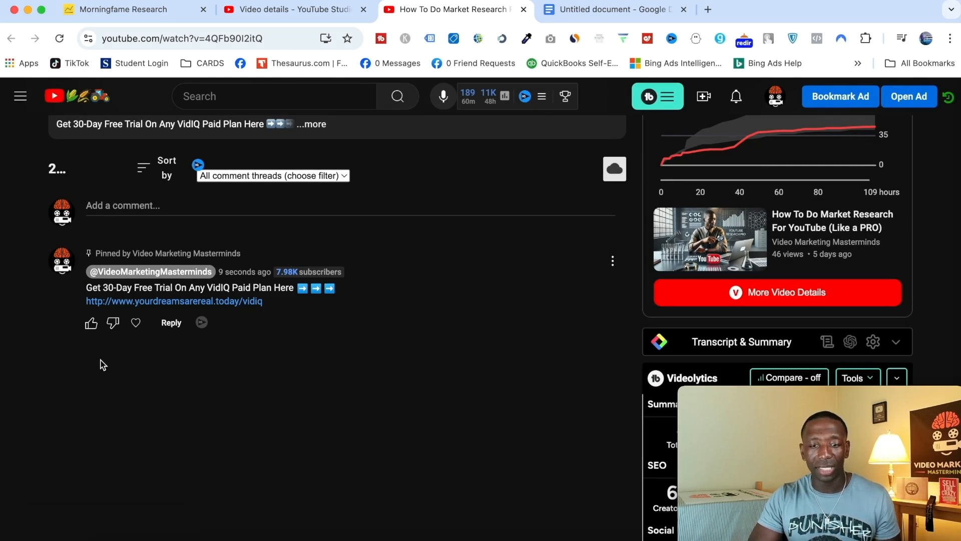
click(91, 323)
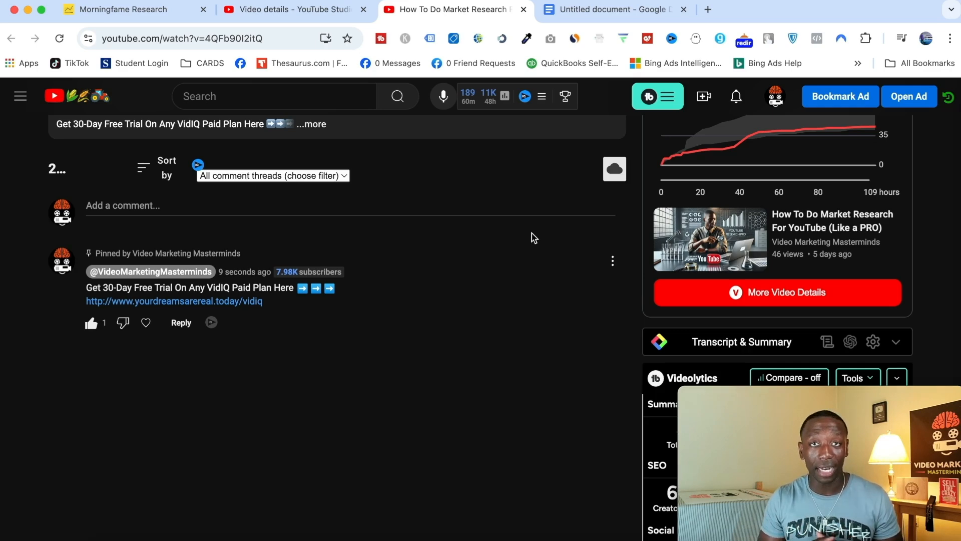
- Close the video's watch page and return from the video details to the channel content list
key(super+w)
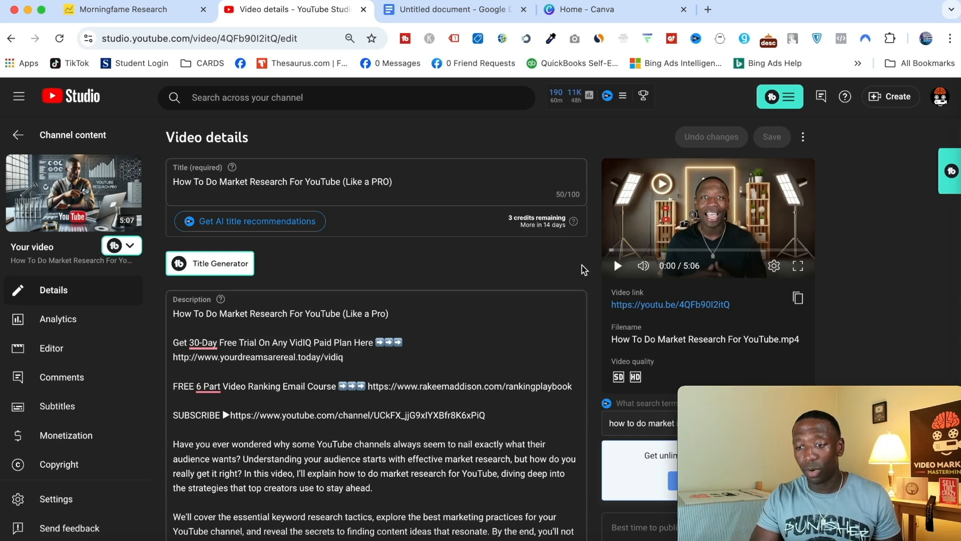
scroll(890, 221, down, 4)
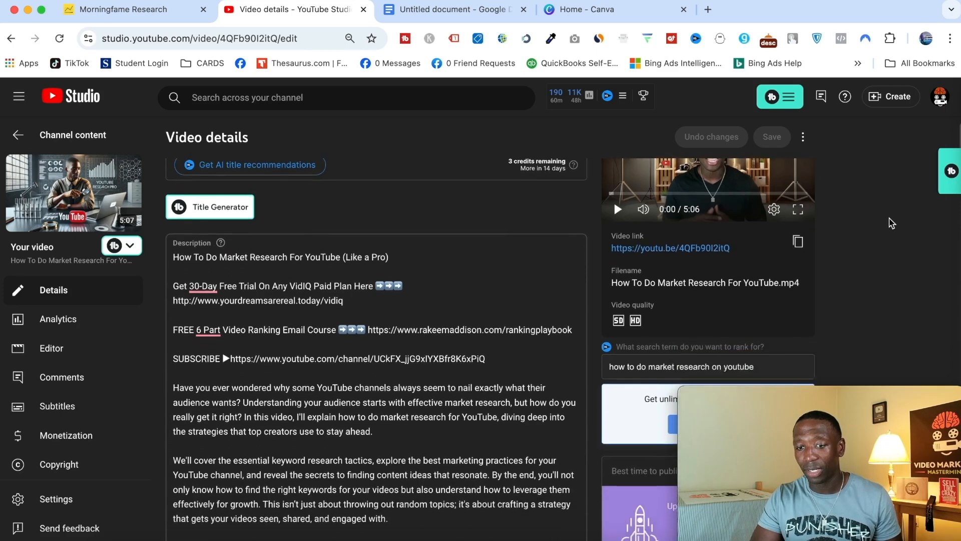
click(17, 135)
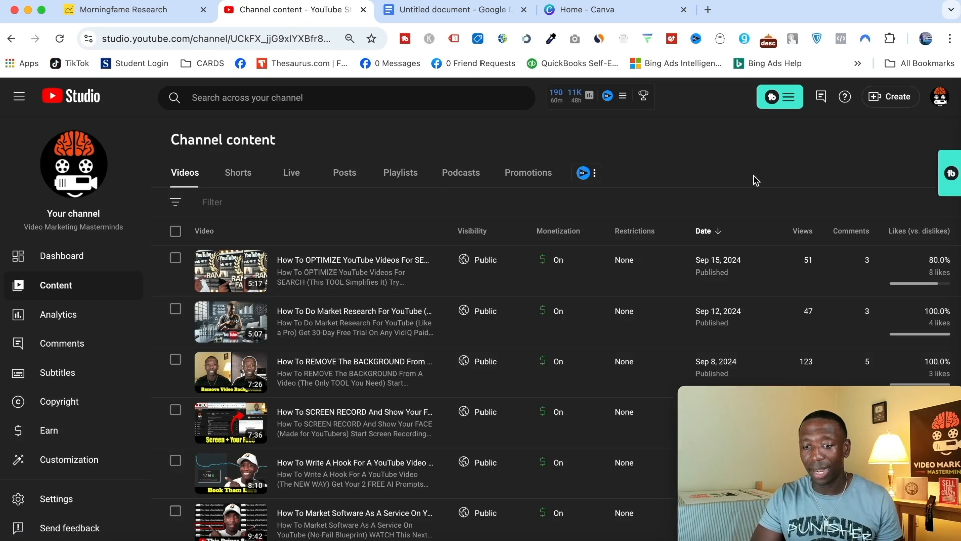
- Open the details of the "How To Do Market Research For YouTube" video and bring up its end screen editor
scroll(753, 175, down, 1)
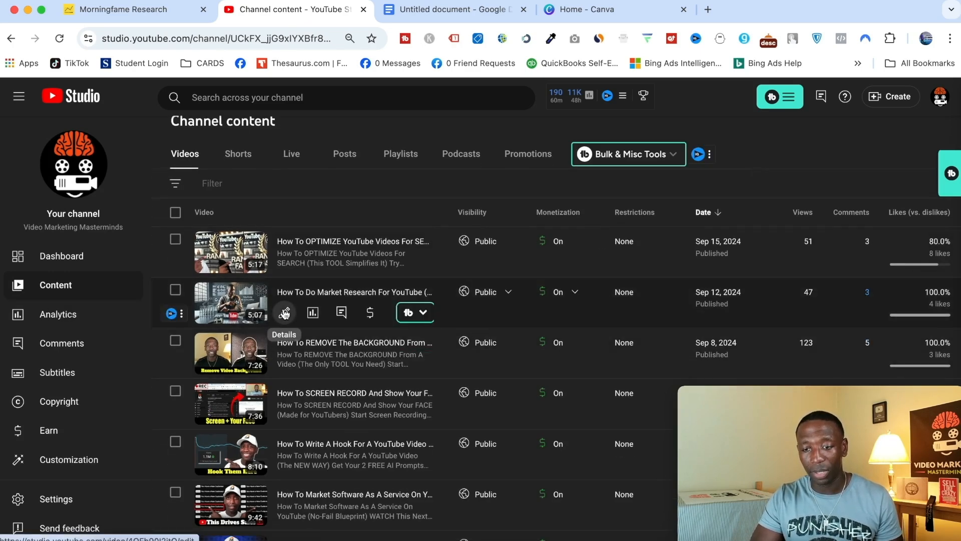
click(285, 313)
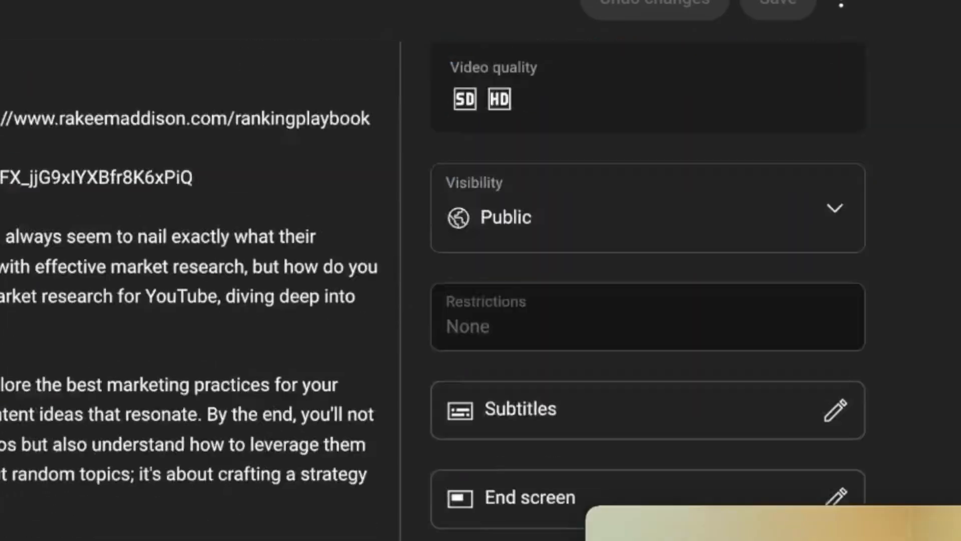
scroll(921, 225, down, 3)
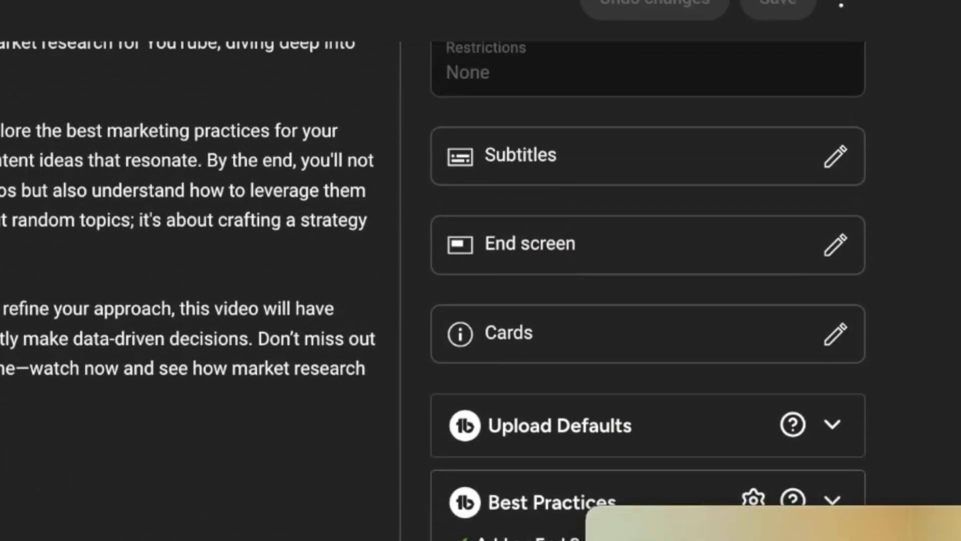
scroll(955, 206, up, 5)
scroll(955, 206, down, 5)
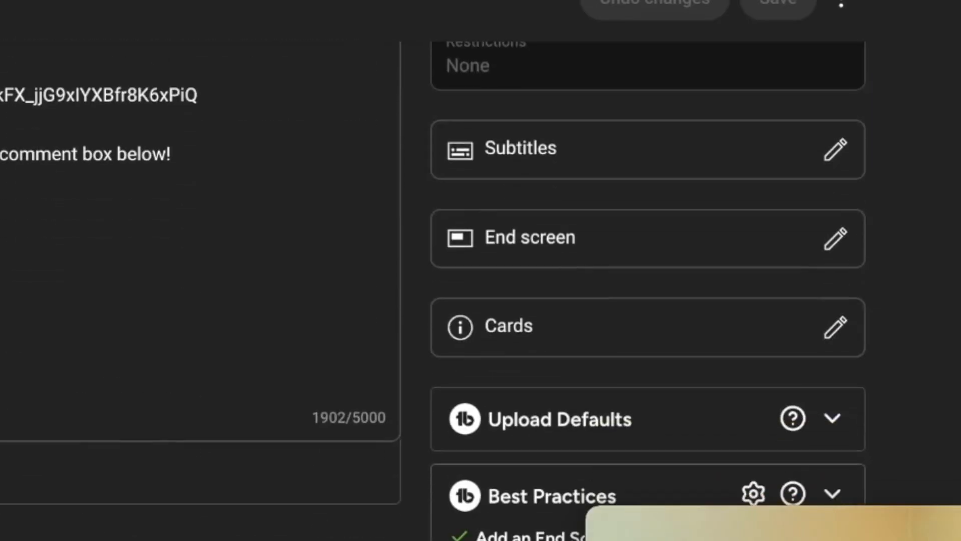
click(856, 246)
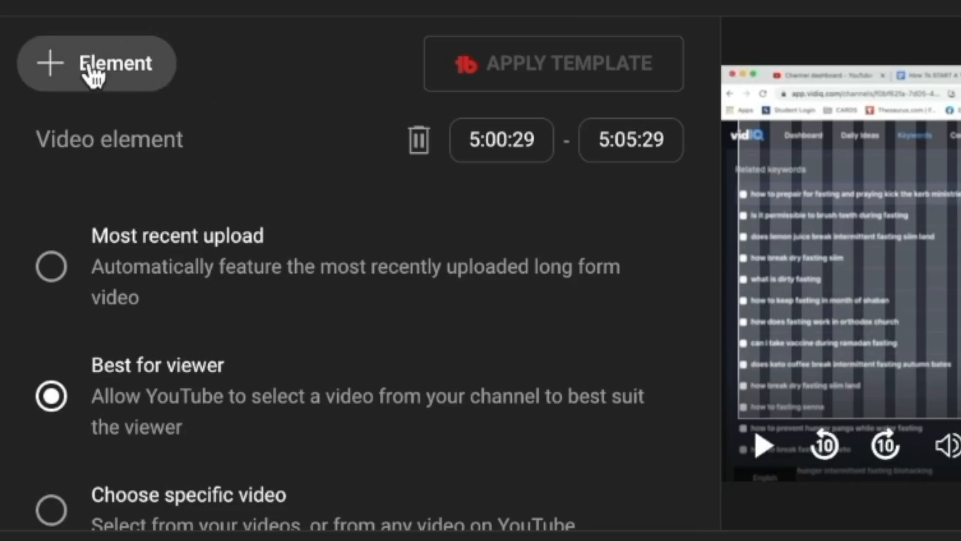
- Add a link element to the end screen using the YouTube SEO checklist URL copied from the Morningfame description
click(231, 163)
click(82, 224)
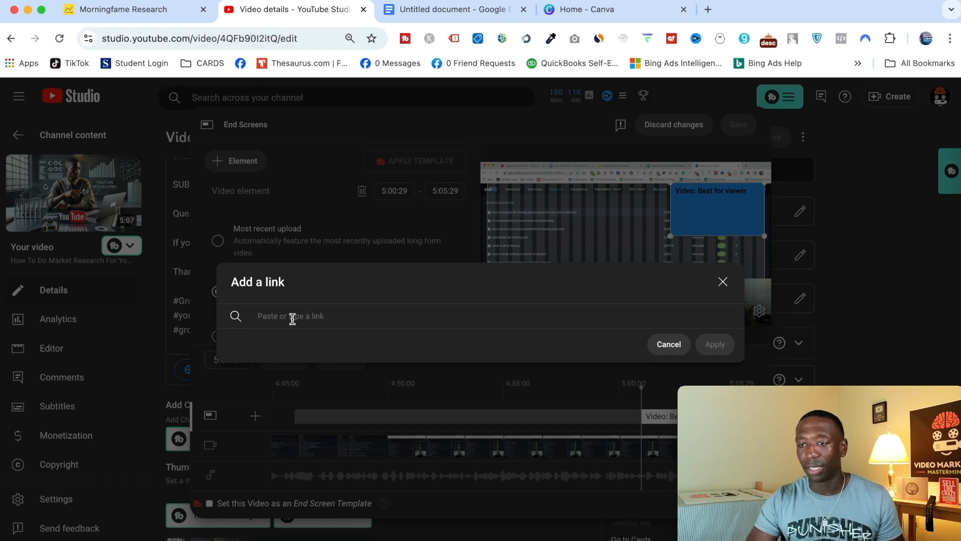
click(109, 15)
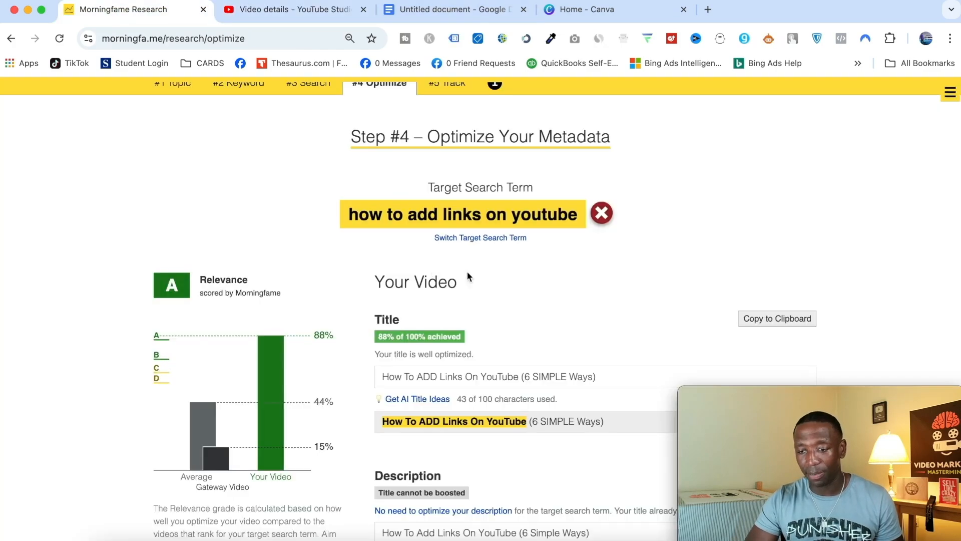
scroll(469, 277, down, 7)
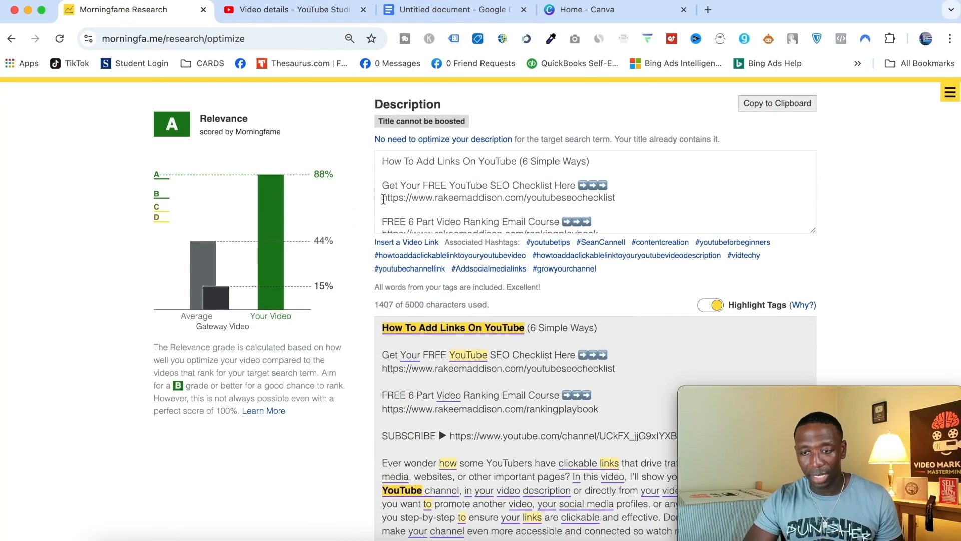
drag(383, 199, 617, 200)
key(super+c)
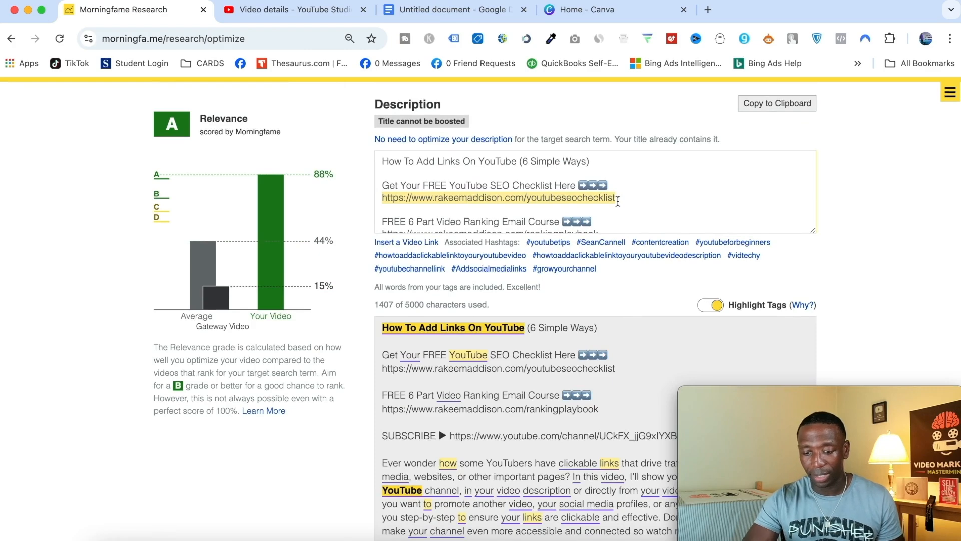
click(298, 10)
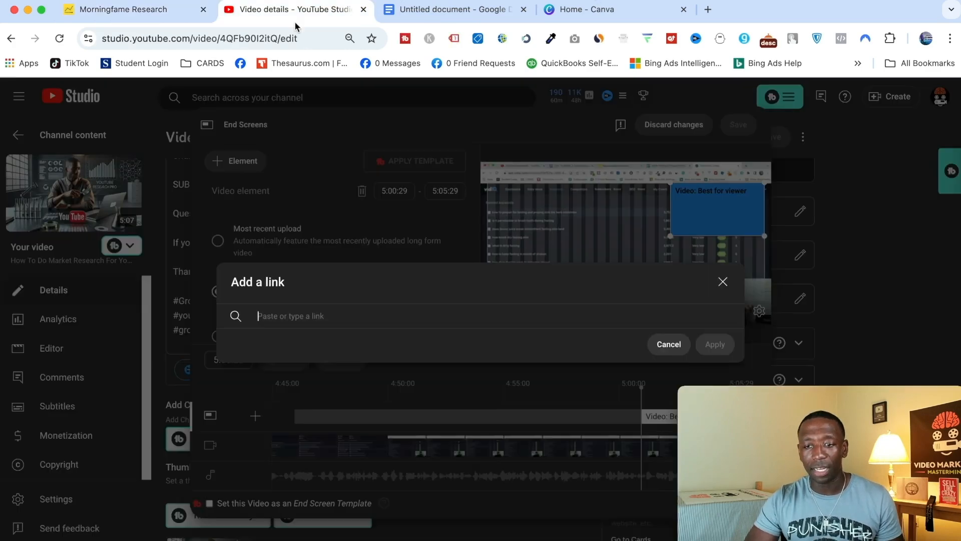
key(super+v)
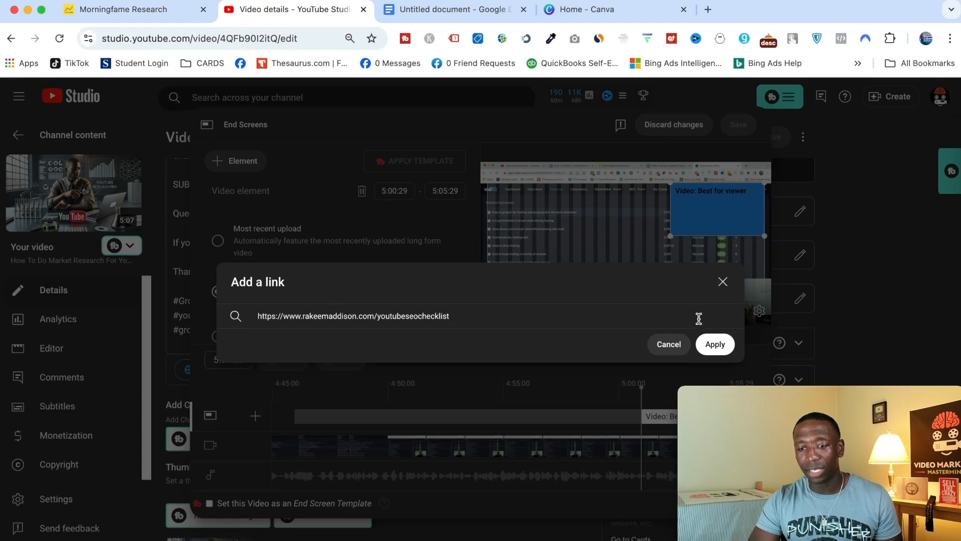
click(716, 344)
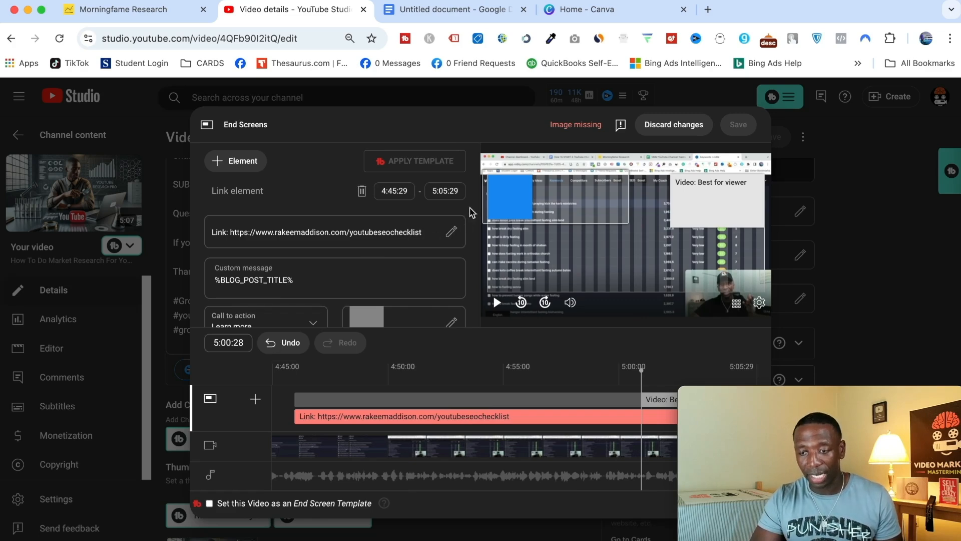
- Replace the link element's custom message with "Simplify Keyword Research With This"
triple_click(262, 280)
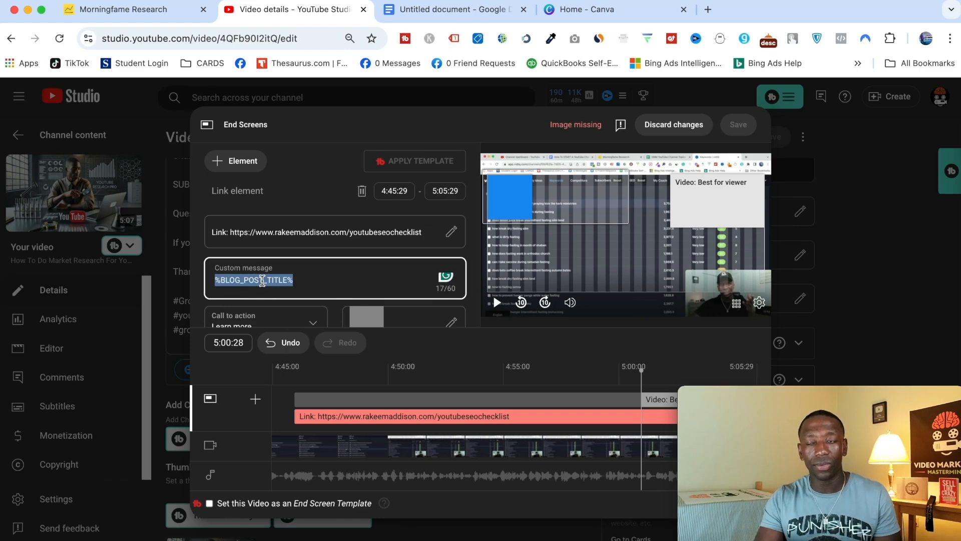
key(BackSpace)
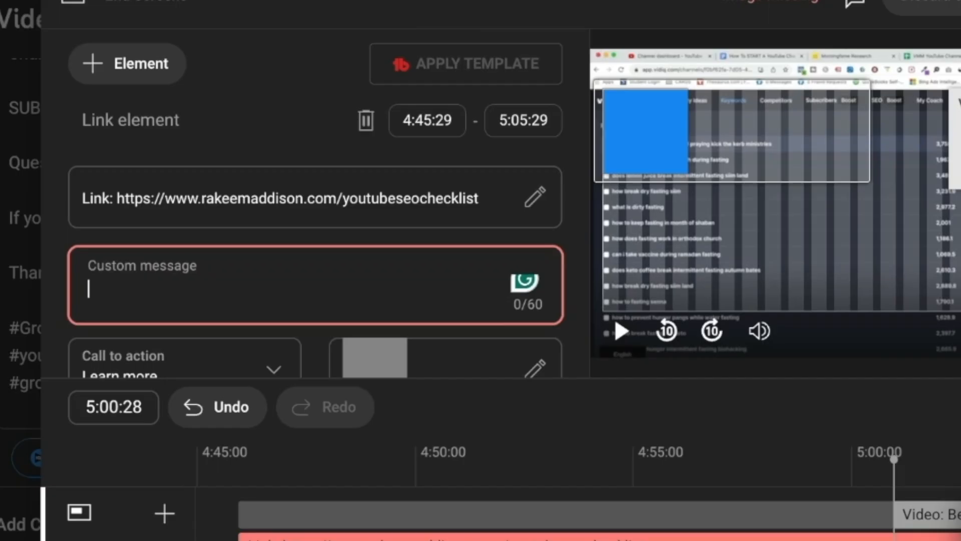
text(Simplify Keyword ER)
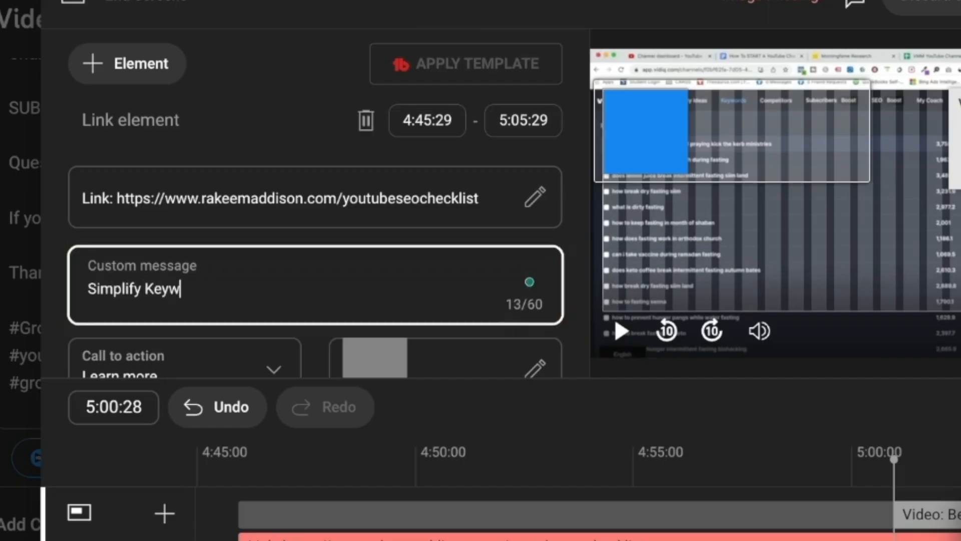
key(BackSpace)
key(BackSpace)
key(BackSpace)
text(Research With This)
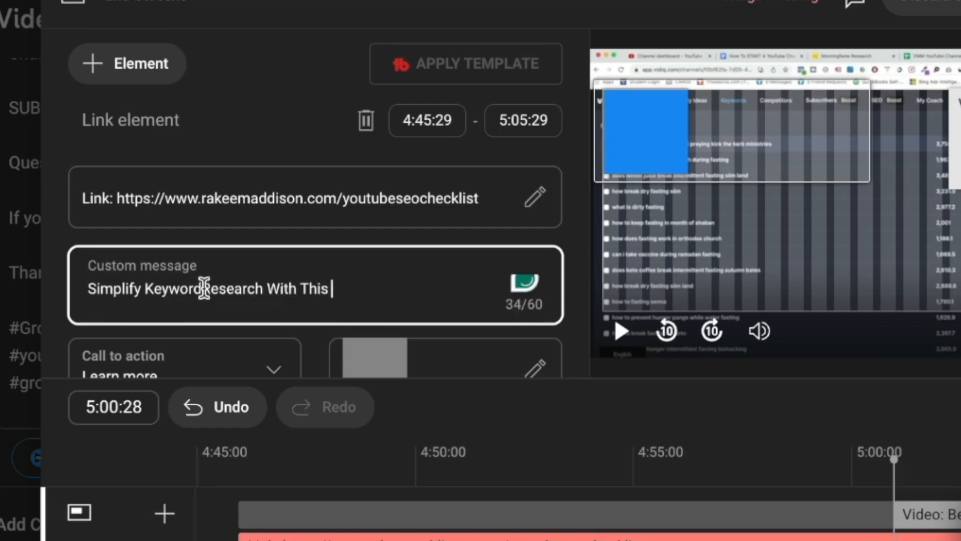
click(208, 288)
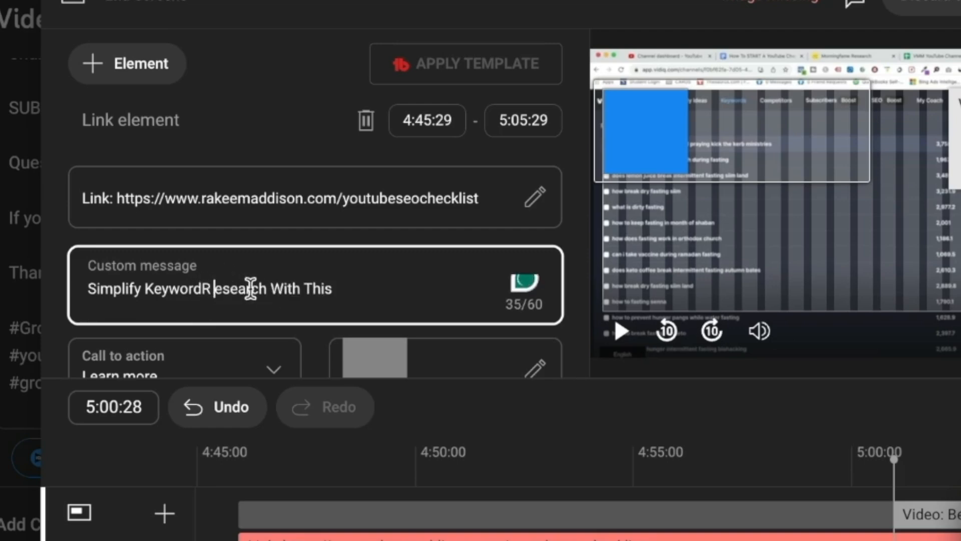
key(BackSpace)
click(204, 288)
triple_click(237, 294)
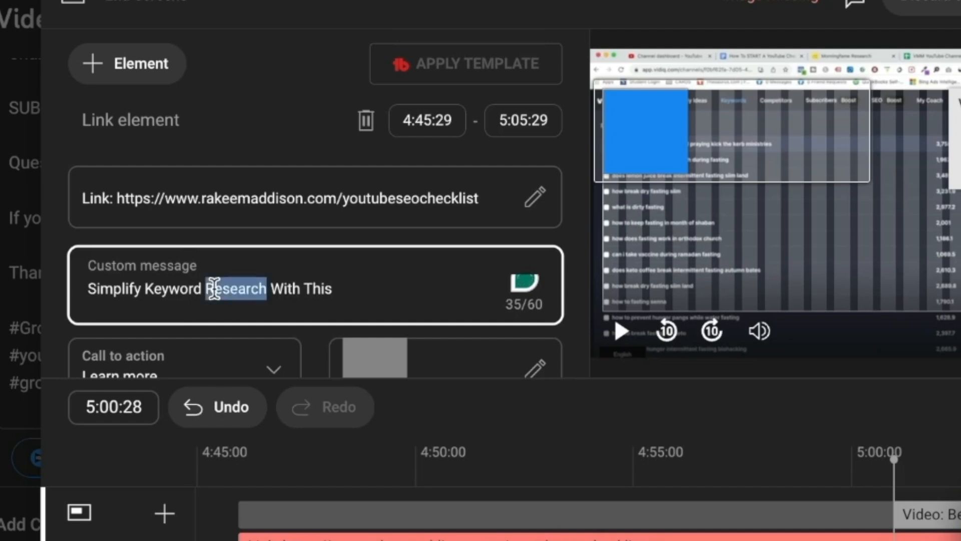
- Set the link element's call to action to Sign up and open its link image chooser
scroll(578, 218, down, 2)
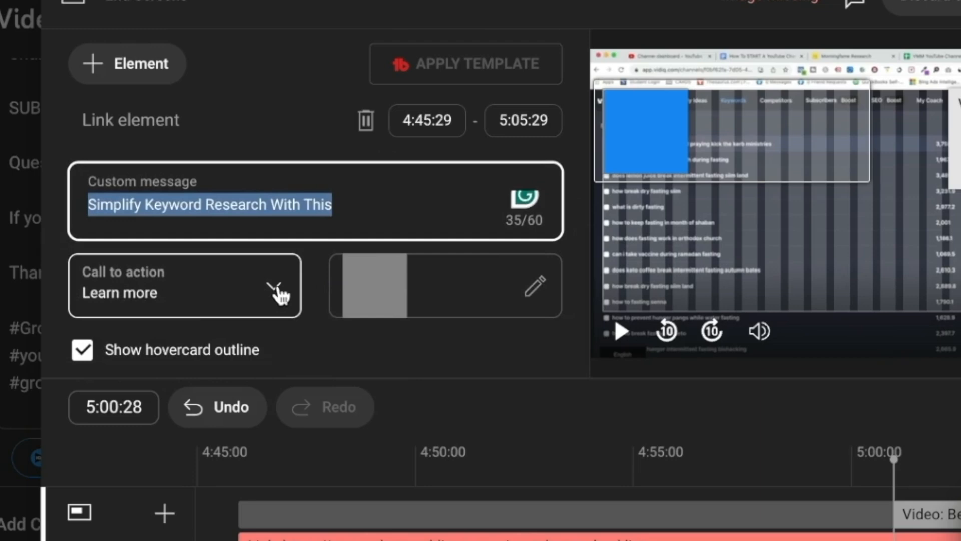
click(278, 292)
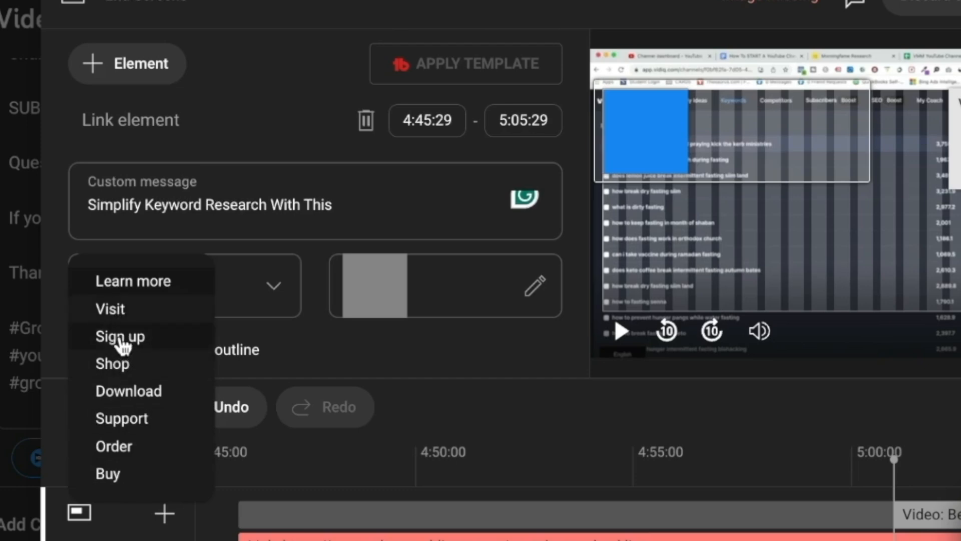
click(121, 338)
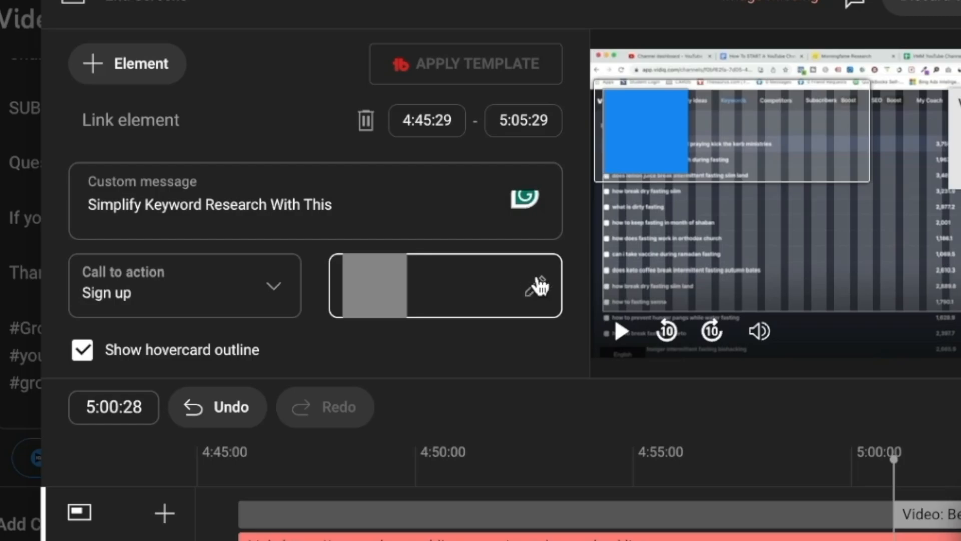
click(539, 287)
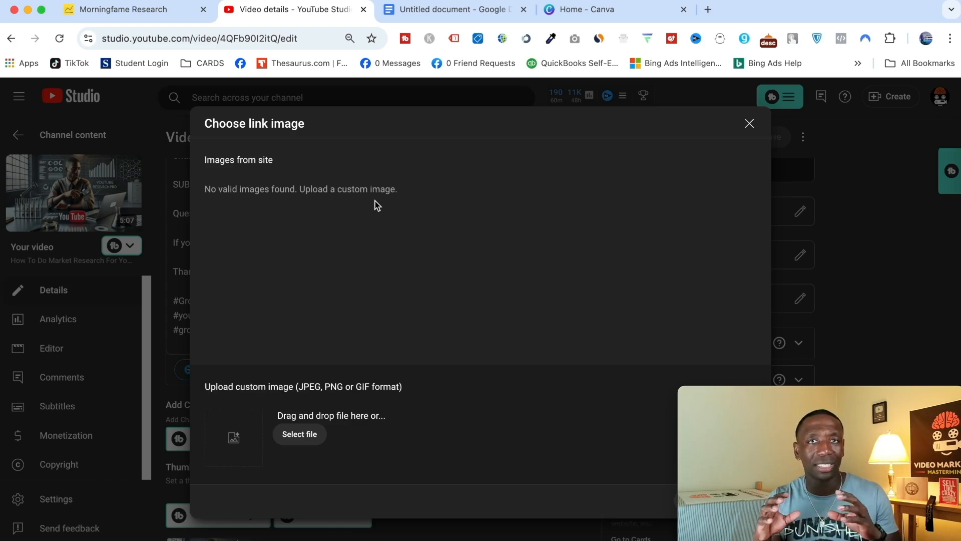
- Switch to Canva and open the "How to Rank YouTube Videos" design at page 4, the "Simplify Keyword Research With VidIQ" graphic
click(625, 9)
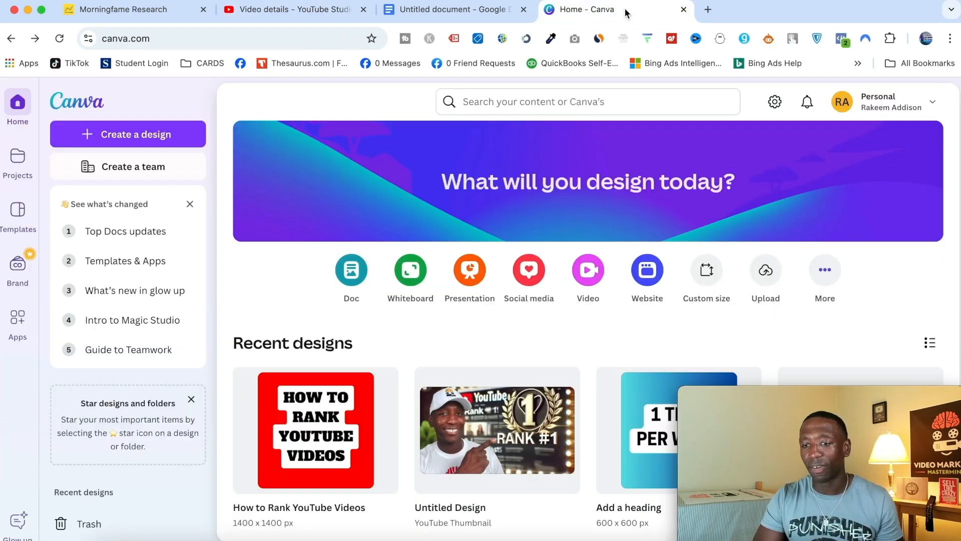
click(132, 144)
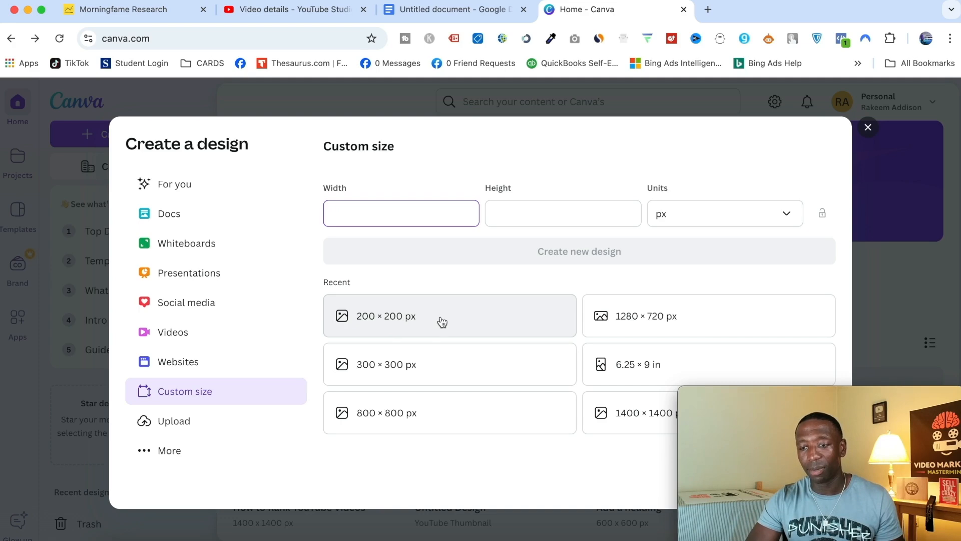
click(868, 128)
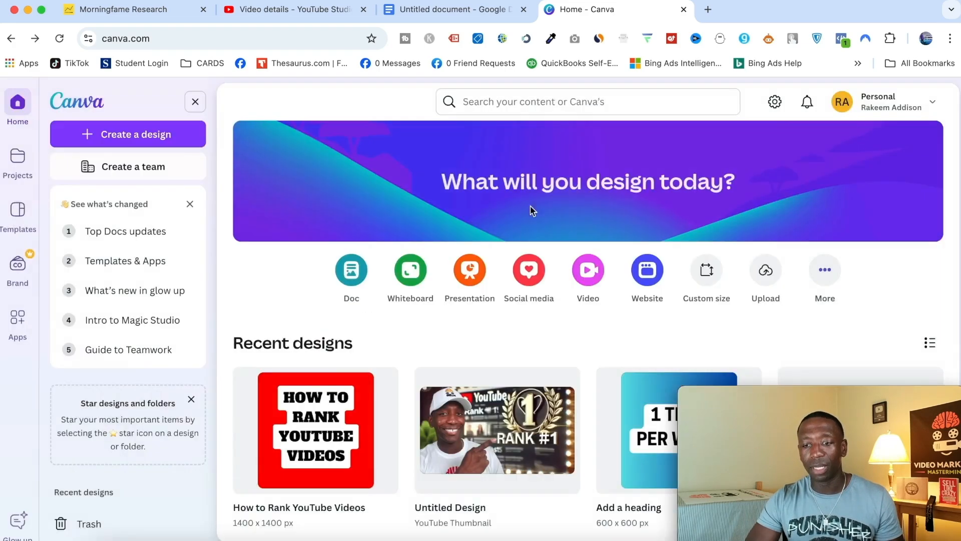
scroll(526, 225, down, 1)
scroll(523, 236, down, 1)
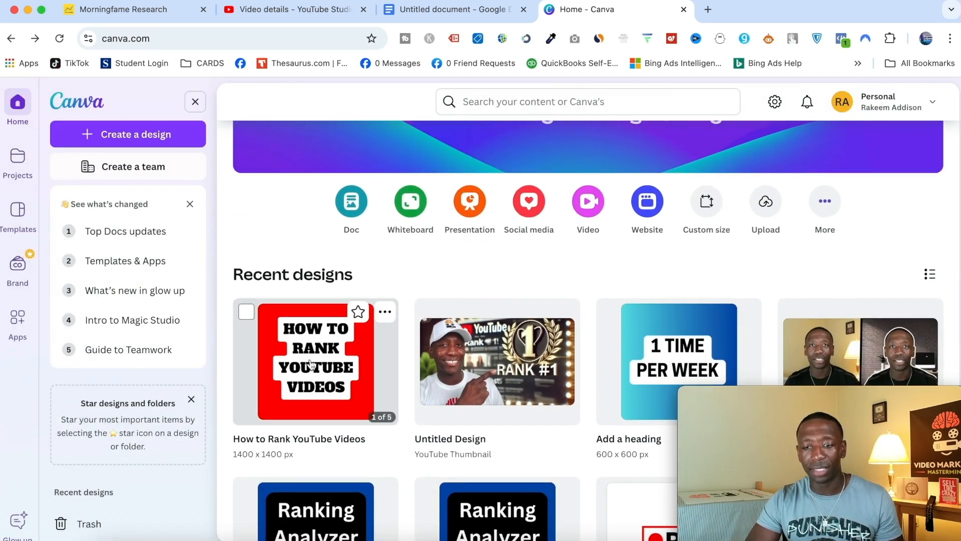
click(315, 340)
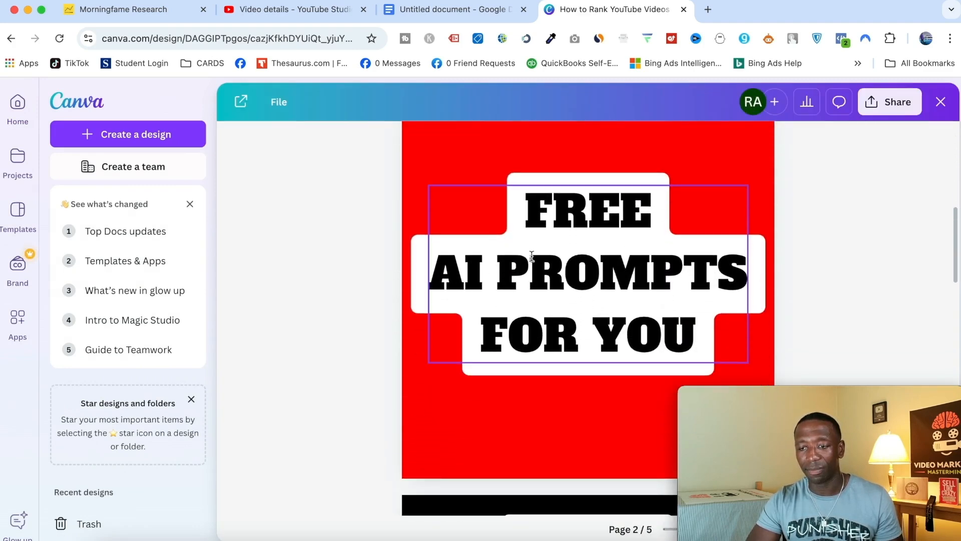
scroll(582, 242, down, 15)
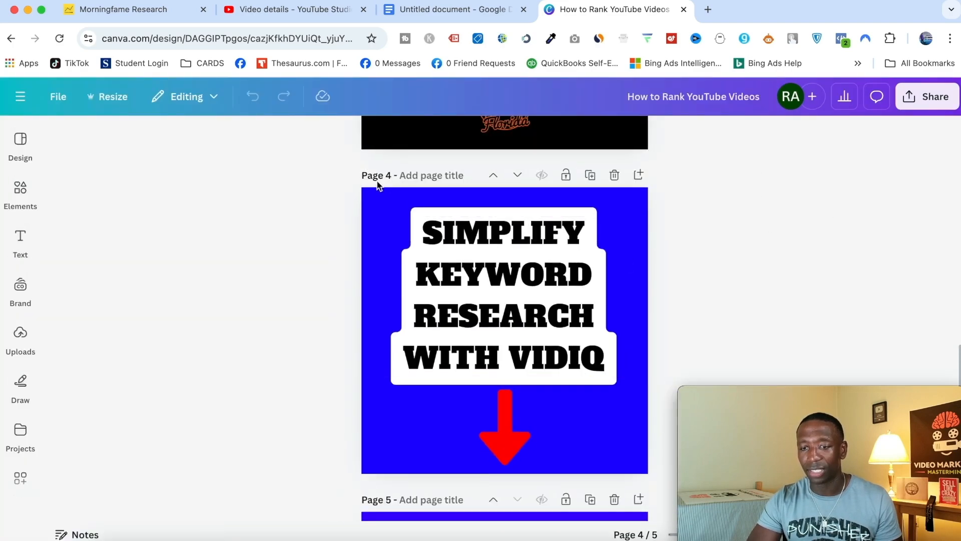
- Set up a PNG download of the design limited to page 4
click(950, 97)
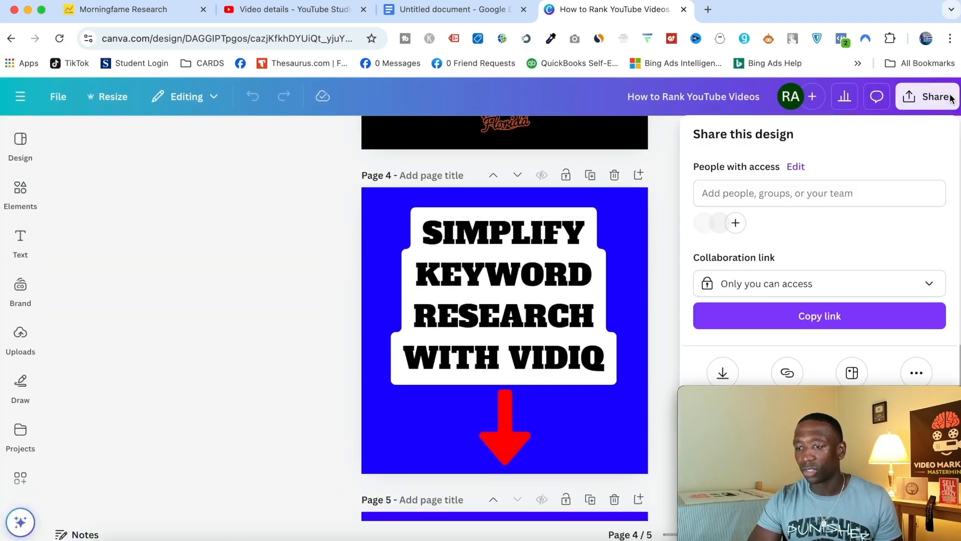
click(722, 373)
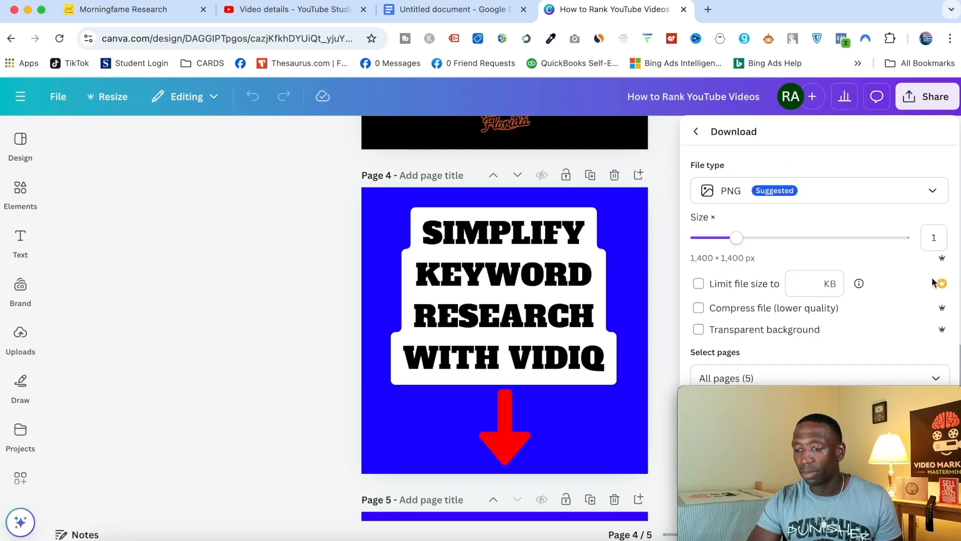
click(935, 378)
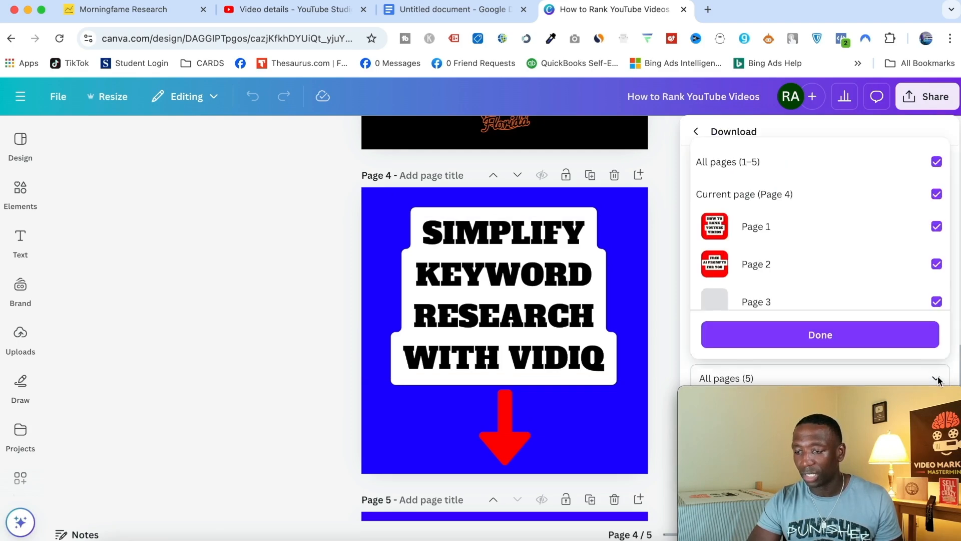
click(935, 162)
scroll(883, 255, down, 3)
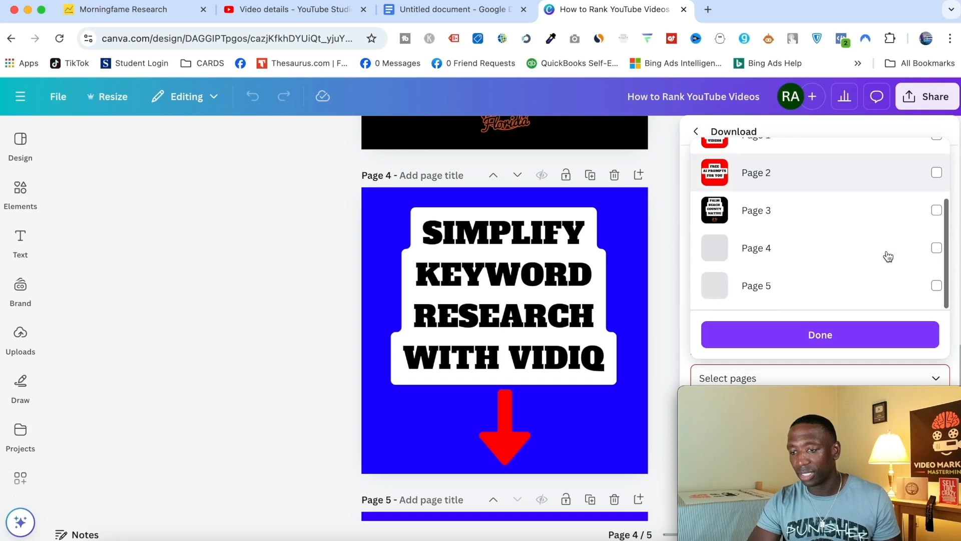
click(936, 249)
click(829, 338)
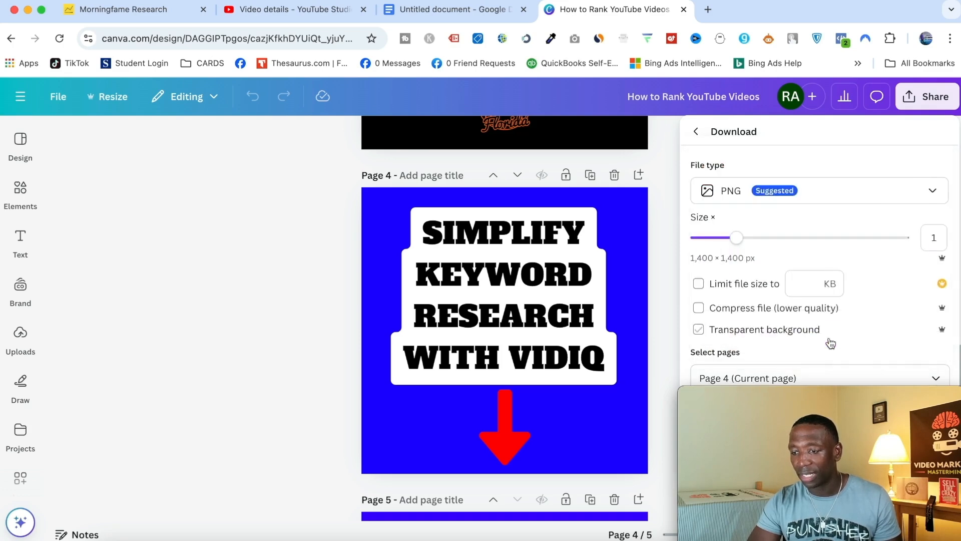
- Download the selected page and save it as "How to Rank YouTube Videos" in the "How To Add Links On Yo..." folder
drag(896, 391, 625, 393)
click(896, 451)
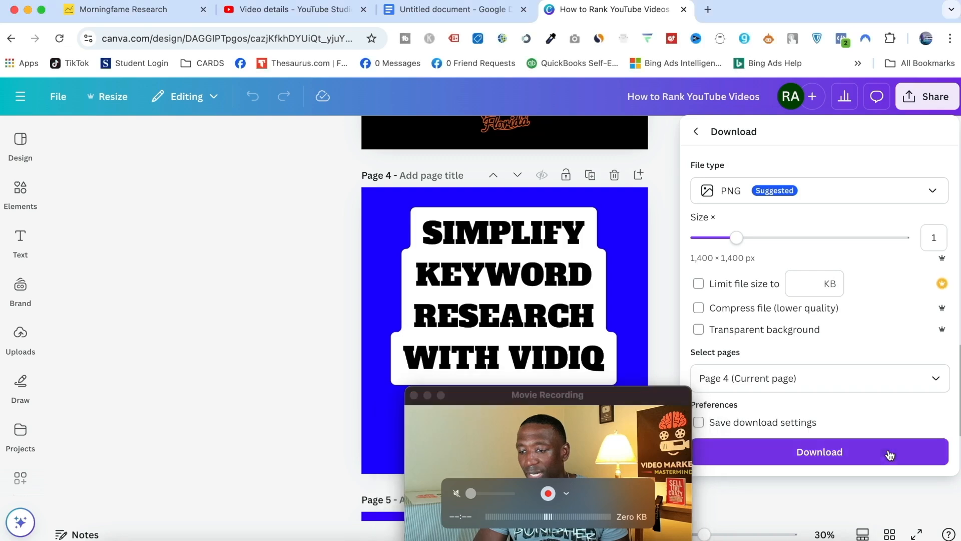
click(889, 454)
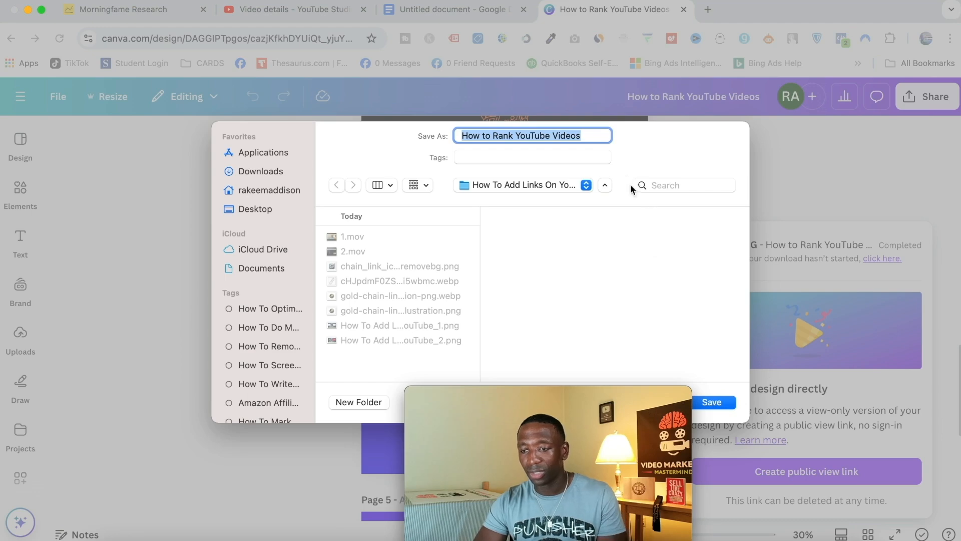
click(712, 402)
click(948, 189)
scroll(948, 189, up, 2)
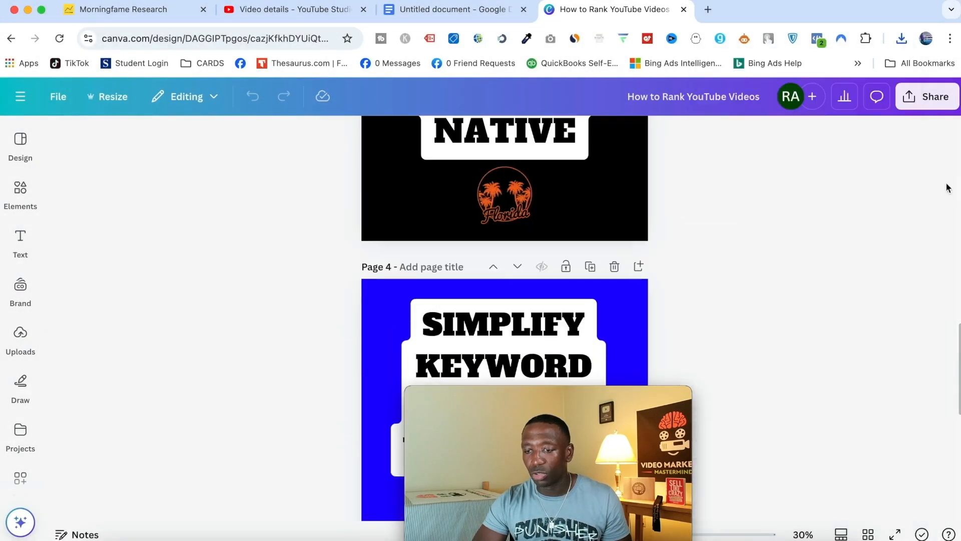
- Switch to YouTube Studio and upload "How to Rank YouTube Videos.png" as the end screen link element's custom image
mouse_move(581, 403)
drag(594, 398, 871, 399)
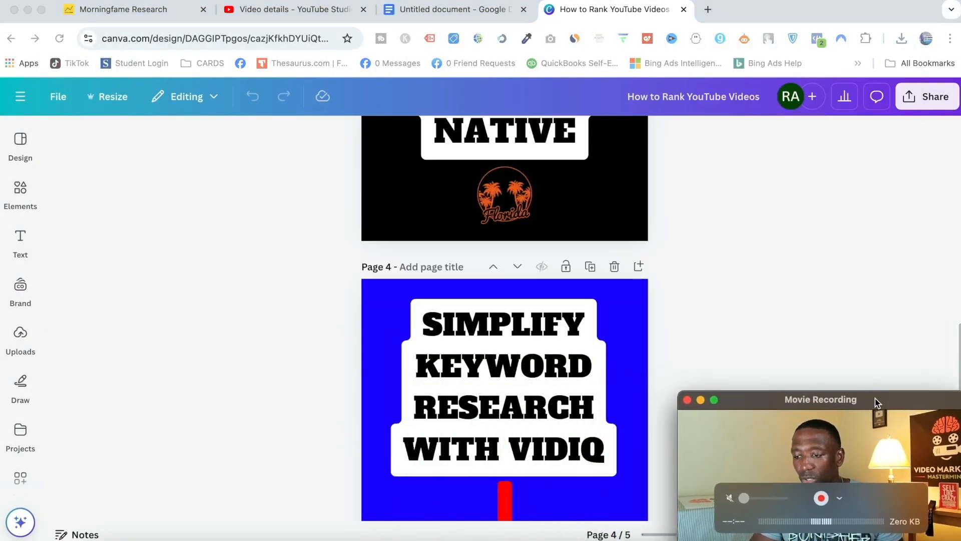
click(285, 10)
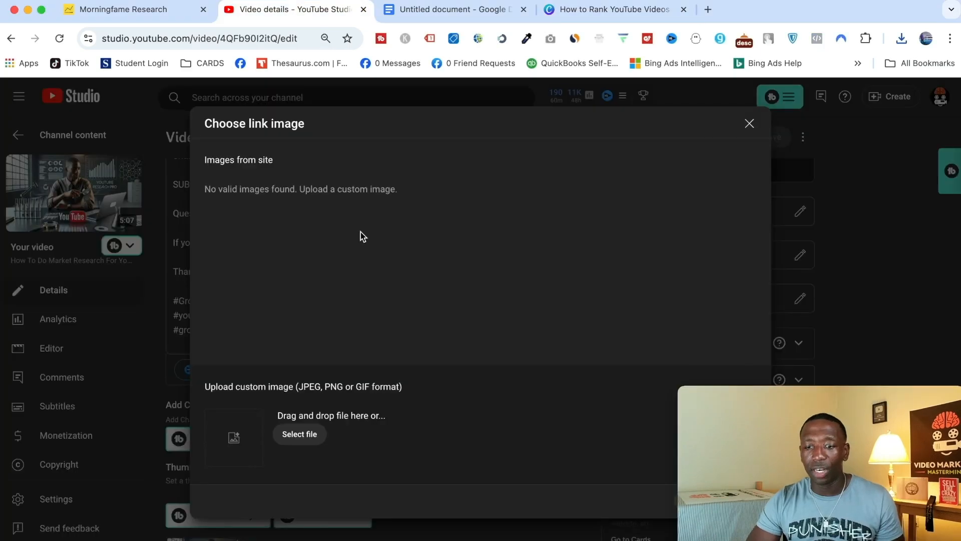
click(300, 440)
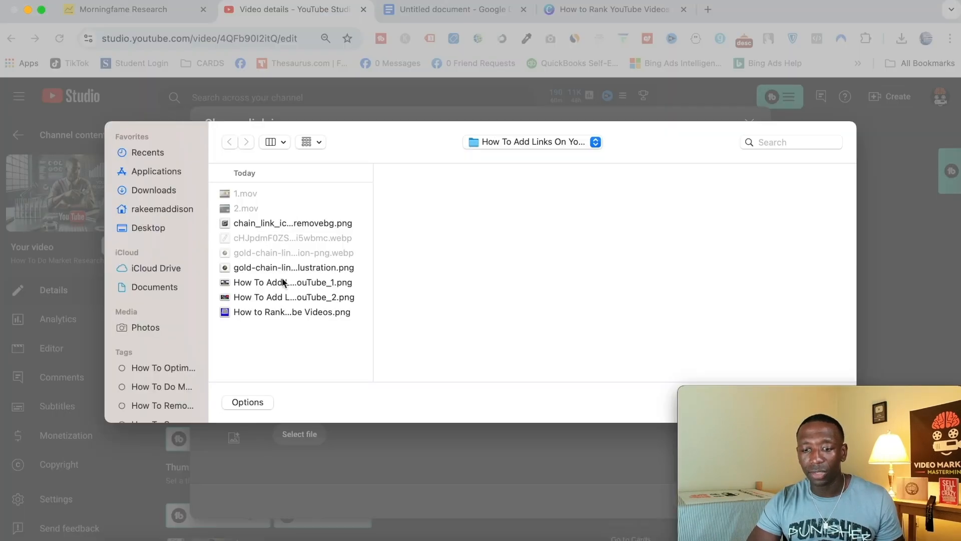
click(293, 312)
double_click(292, 312)
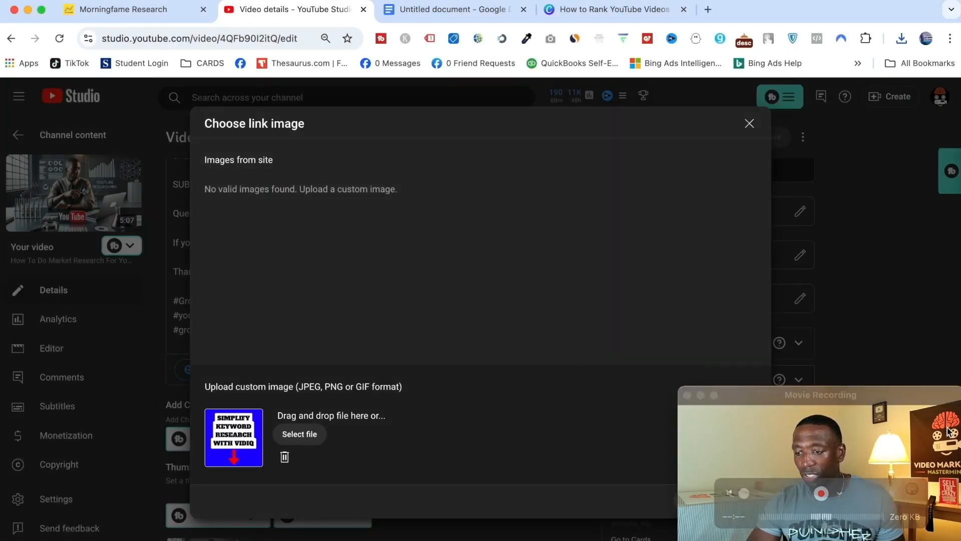
mouse_move(931, 394)
mouse_down()
mouse_move(931, 303)
mouse_move(938, 402)
mouse_up()
click(742, 499)
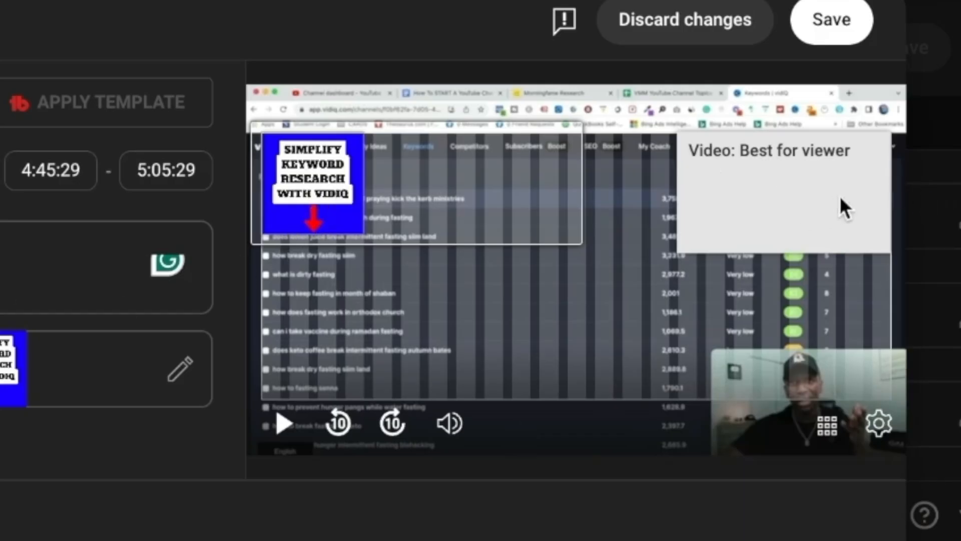
- Move the "Best for viewer" video element directly below the link element on the end screen
drag(796, 210, 384, 341)
click(809, 221)
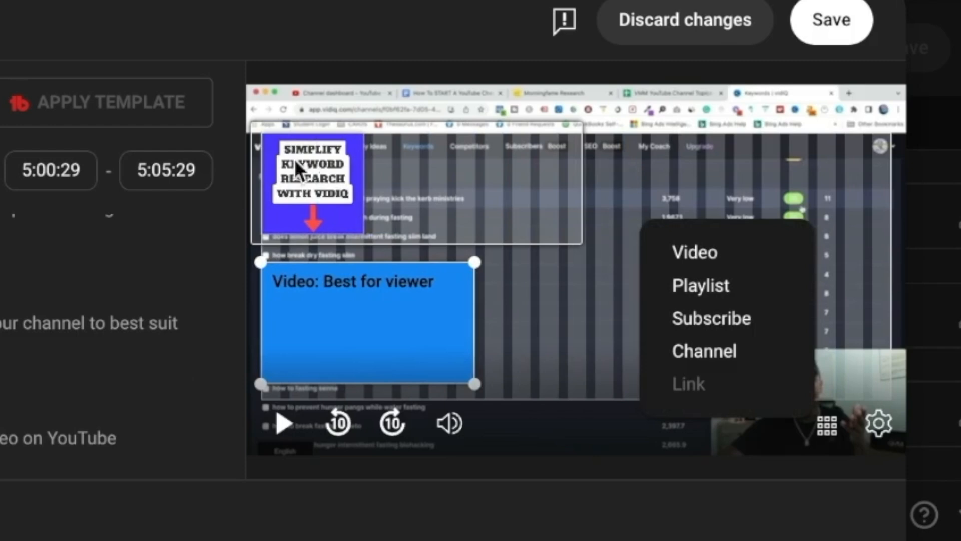
click(683, 150)
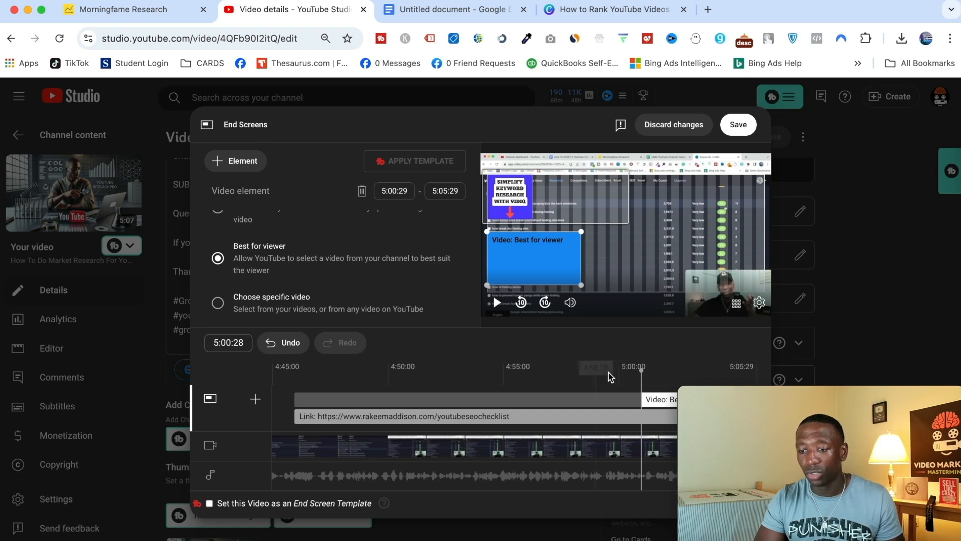
- Set the video element's start to 4:45:29 and preview the end screen from 4:45:19
drag(636, 399, 295, 403)
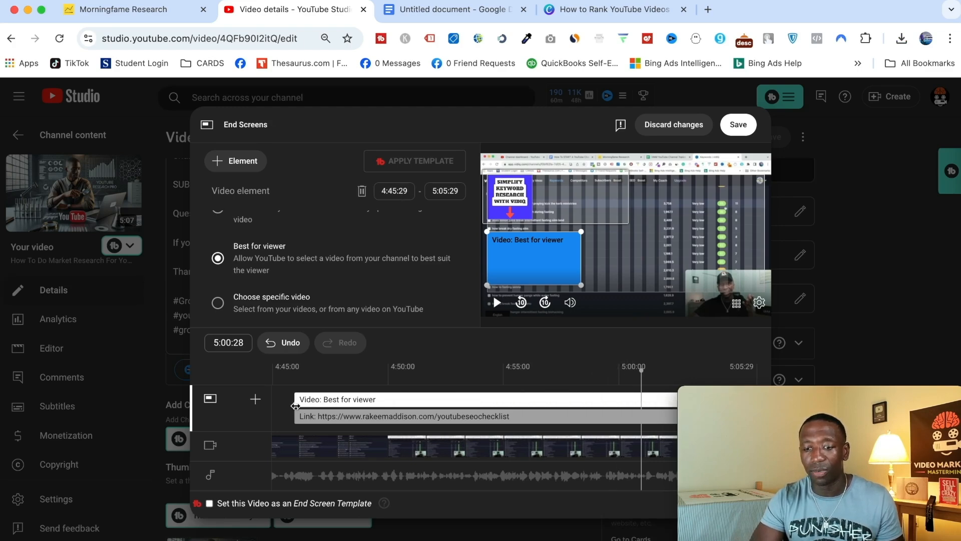
click(288, 393)
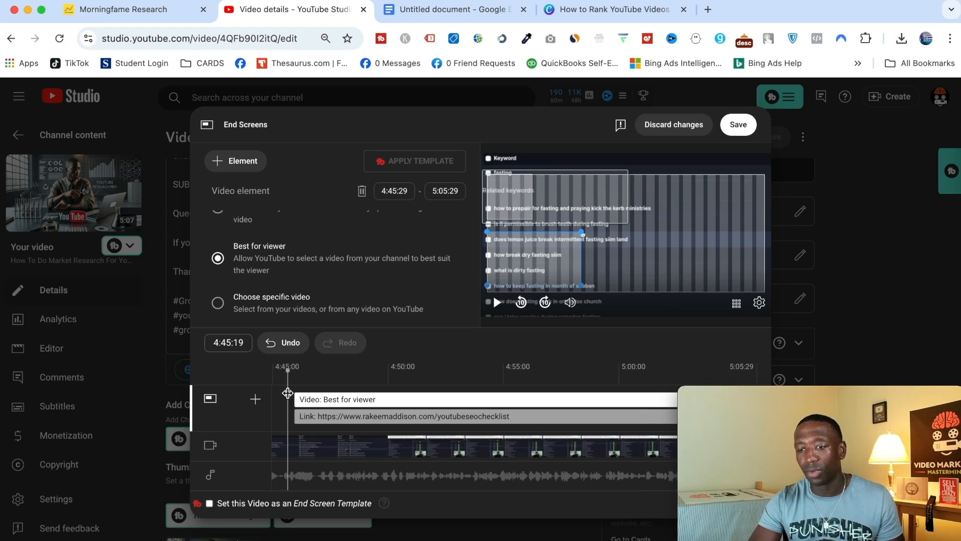
key(space)
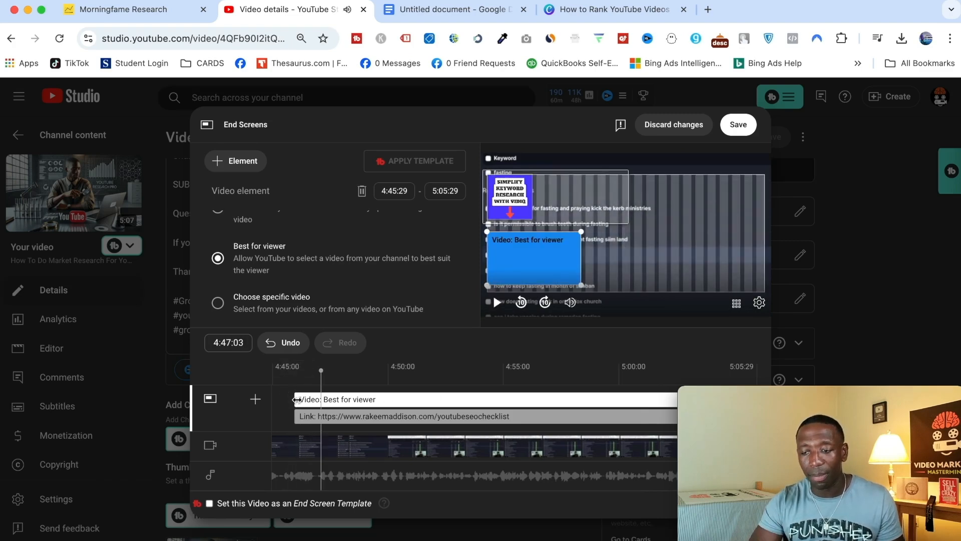
- Set the start of both the video and link elements to 4:59:09 and preview the end screen from 4:56:00
drag(296, 399, 608, 416)
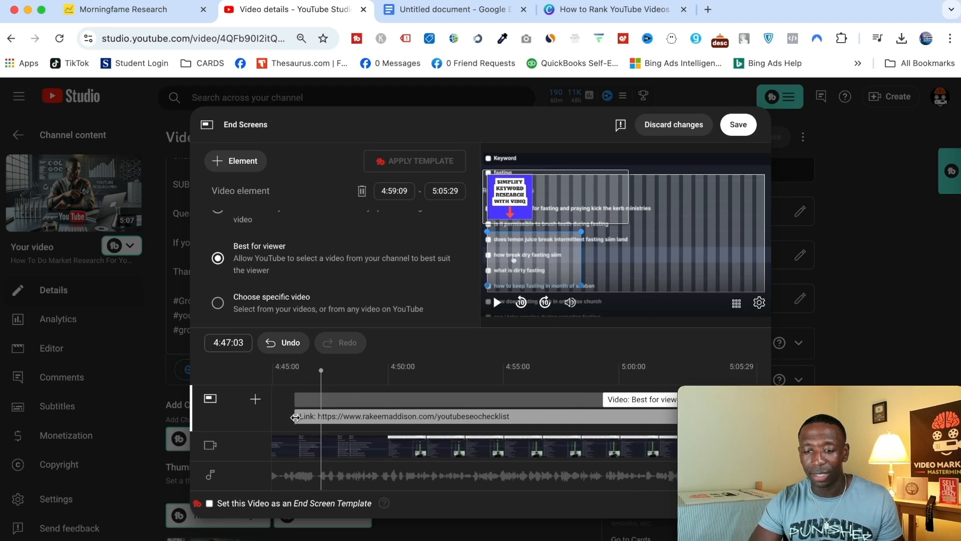
drag(295, 417, 603, 426)
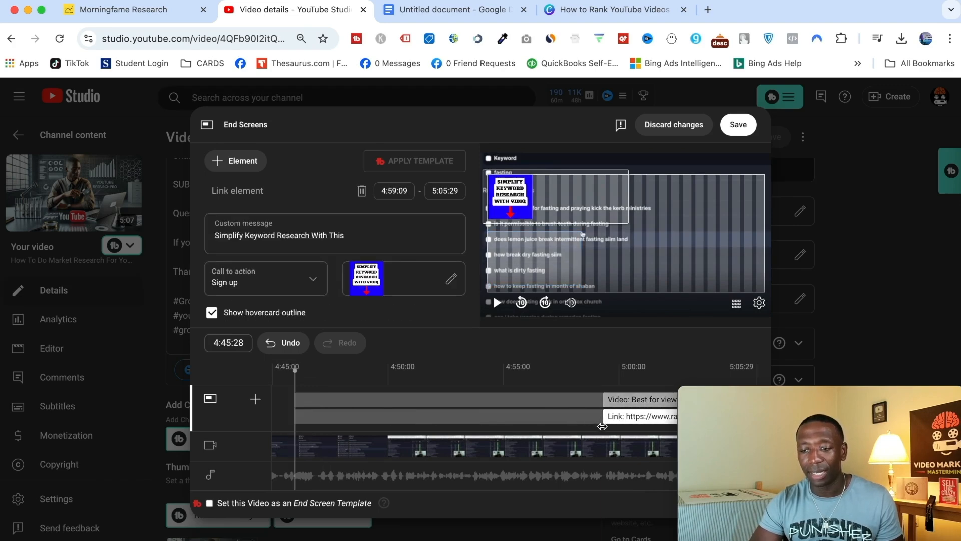
click(526, 389)
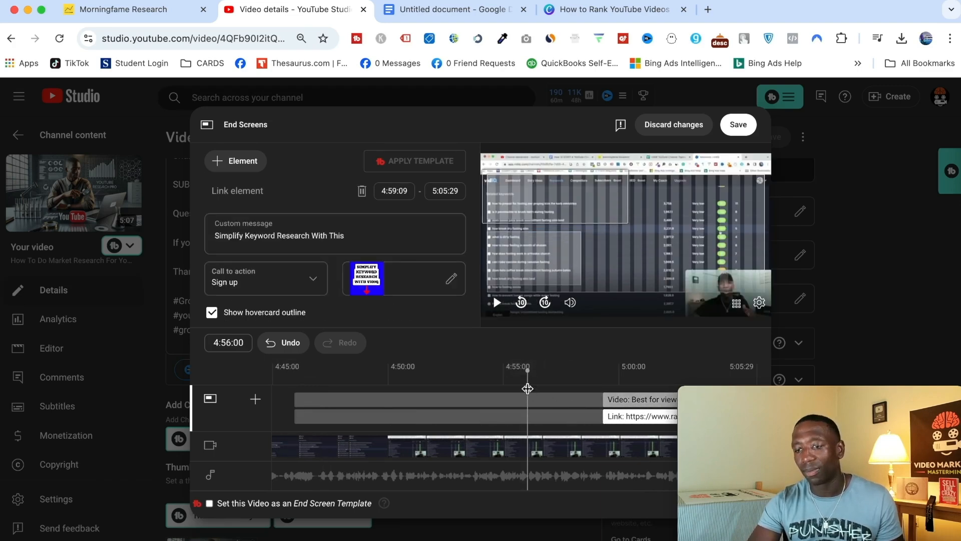
key(space)
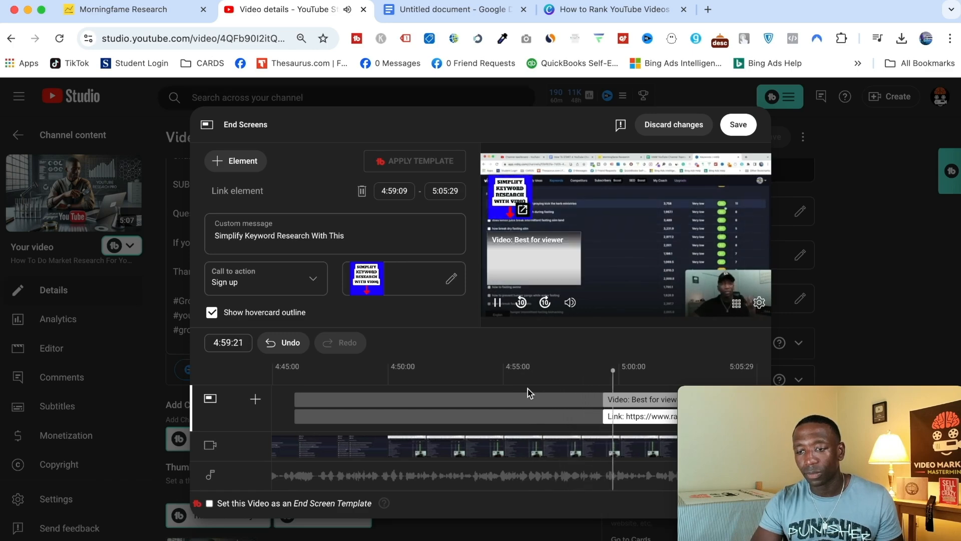
key(space)
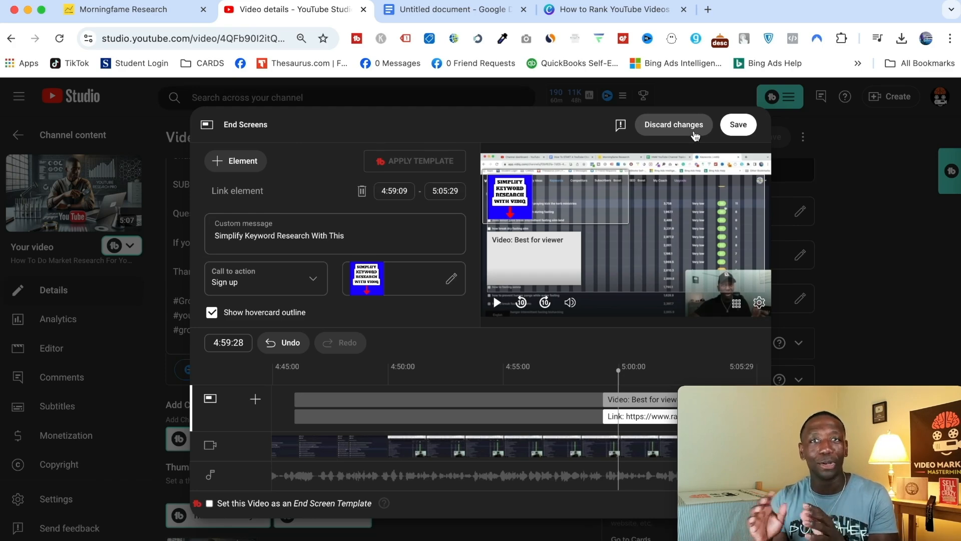
- Discard the end screen changes and add a link card to the video using the YouTube SEO checklist URL
click(670, 133)
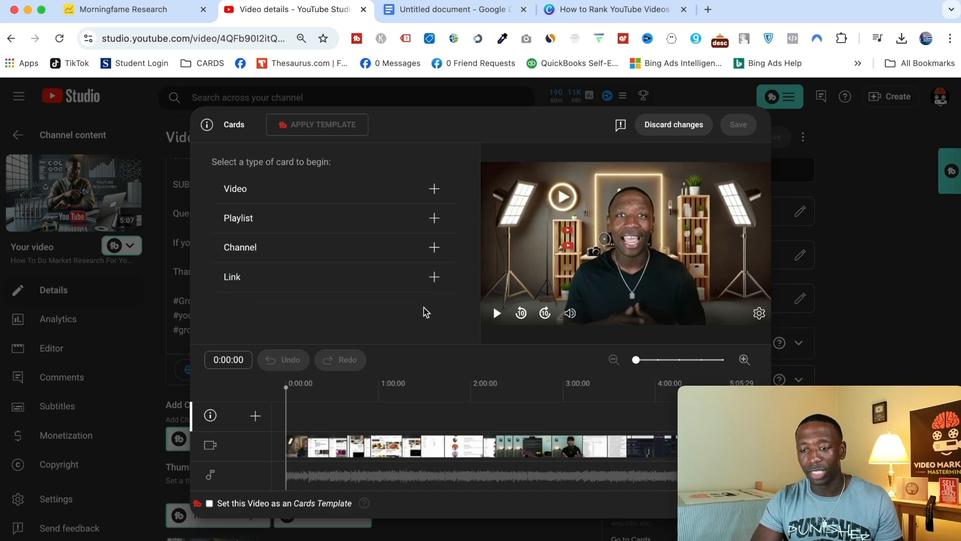
click(425, 278)
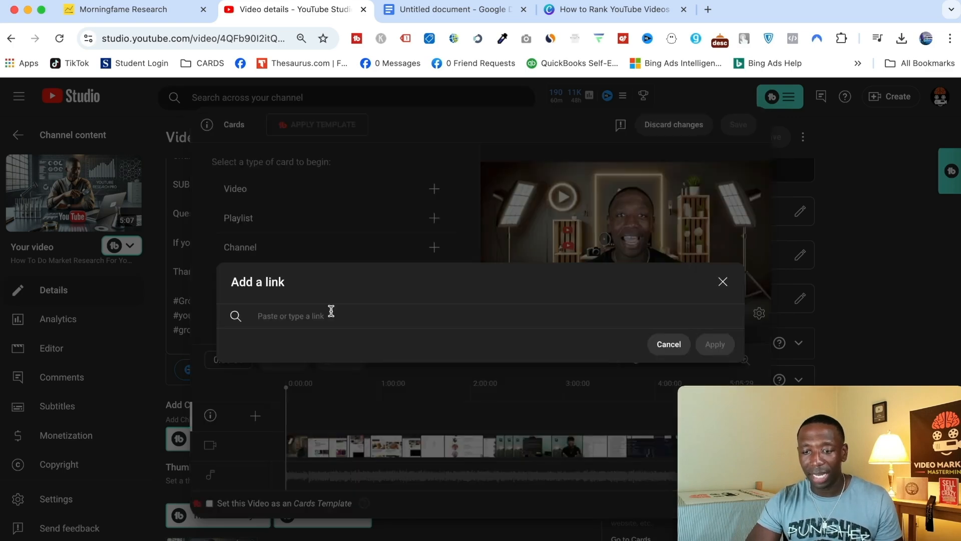
text(https://www.rakeemaddison.com/youtubeseochecklist)
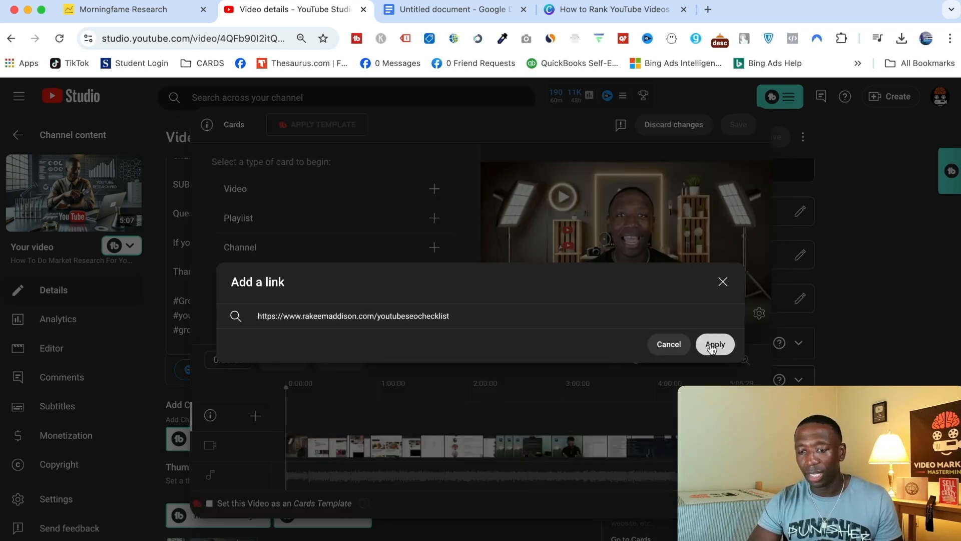
click(715, 344)
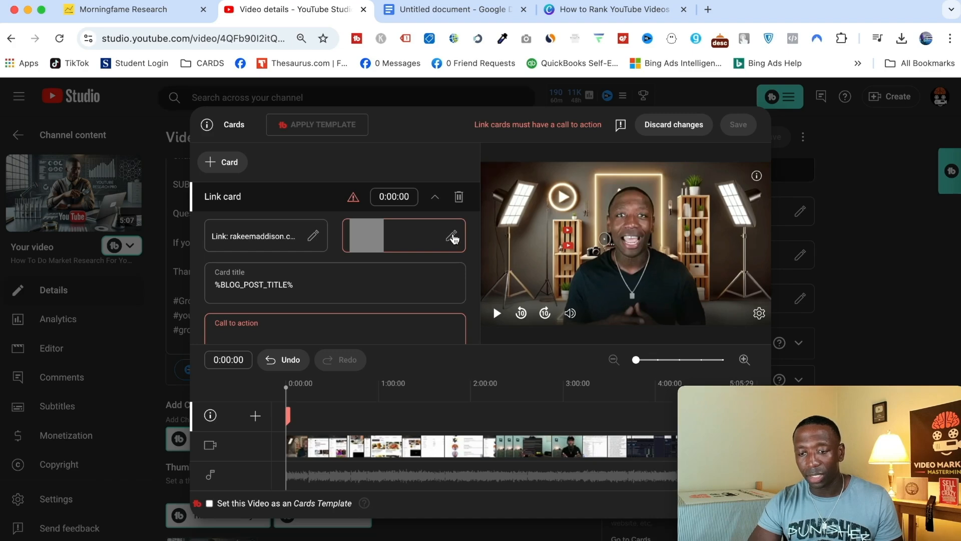
- Upload "How to Rank YouTube Videos.png" as the link card's custom image
click(453, 238)
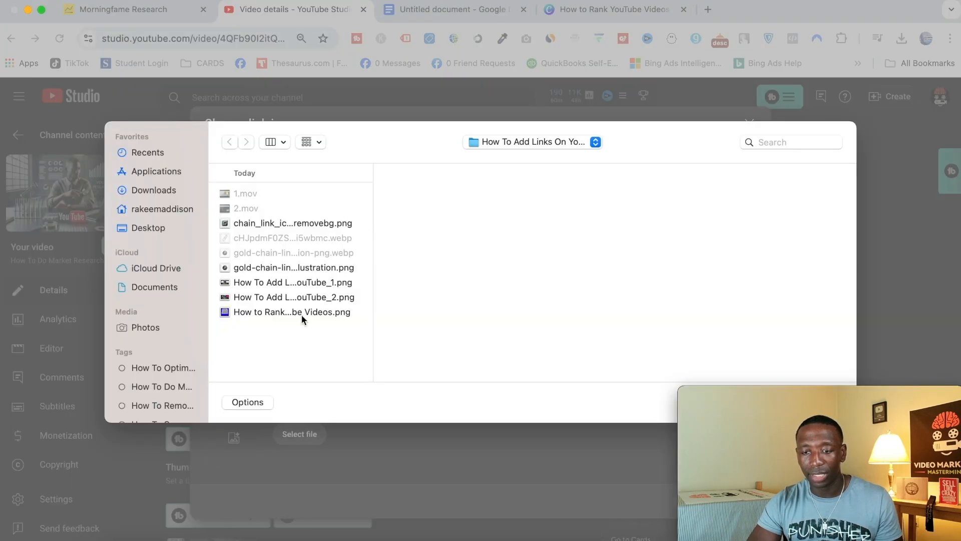
double_click(302, 313)
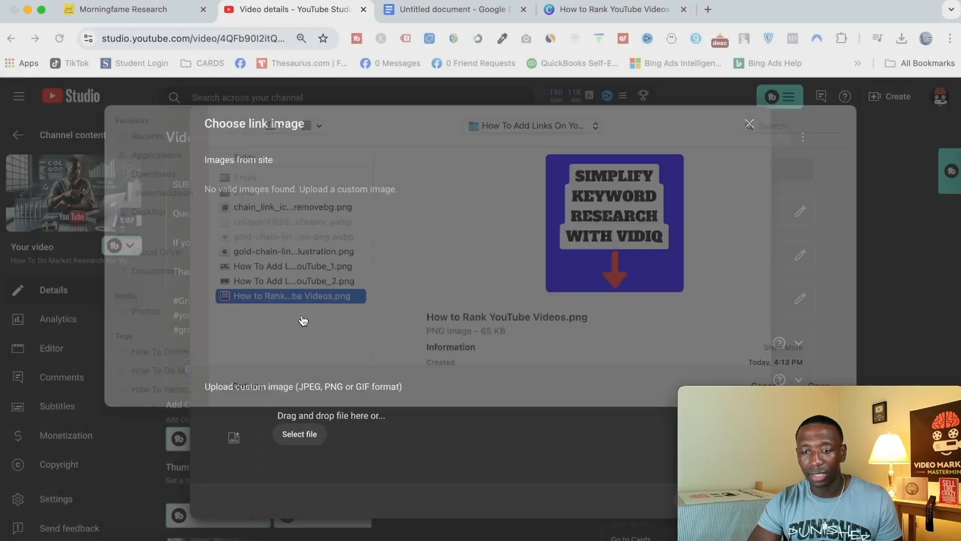
drag(917, 395, 946, 397)
click(741, 501)
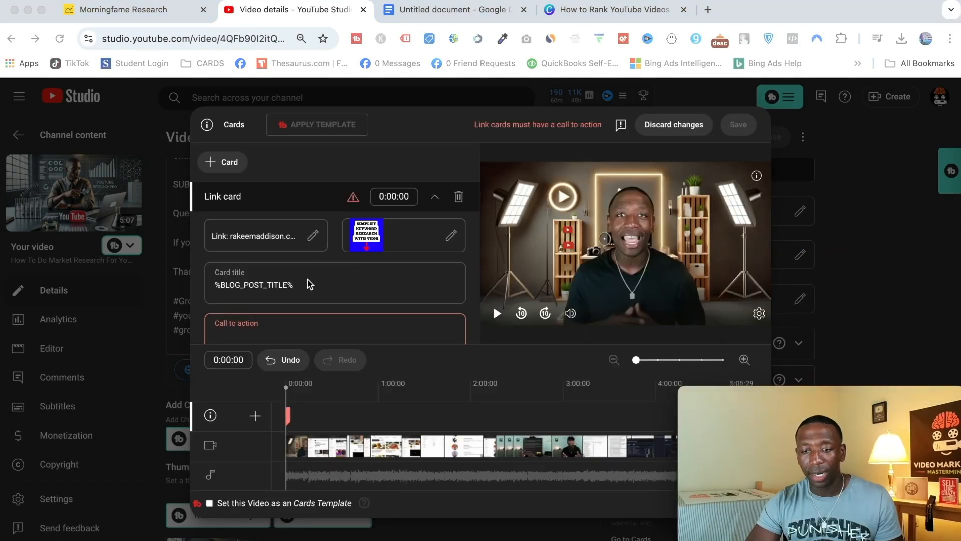
- Replace the link card's title with "Simplify Keyword Research With This" and copy that text
triple_click(261, 278)
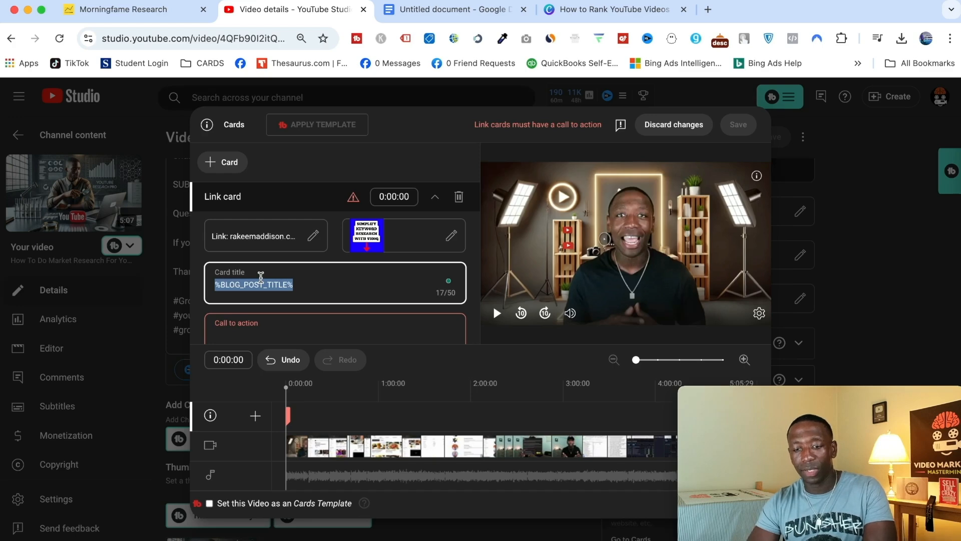
key(super+v)
key(super+a)
text(Sim)
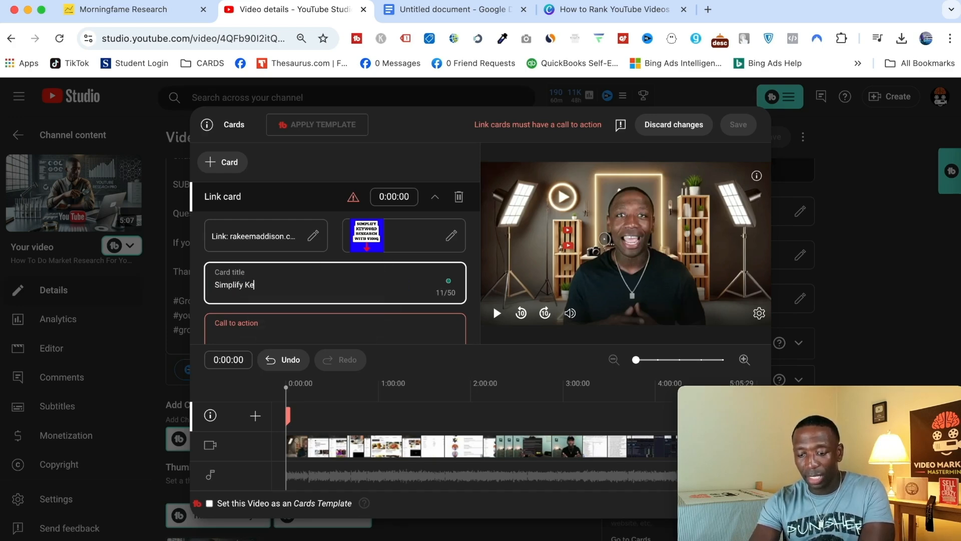
text(plify Keyword Resear)
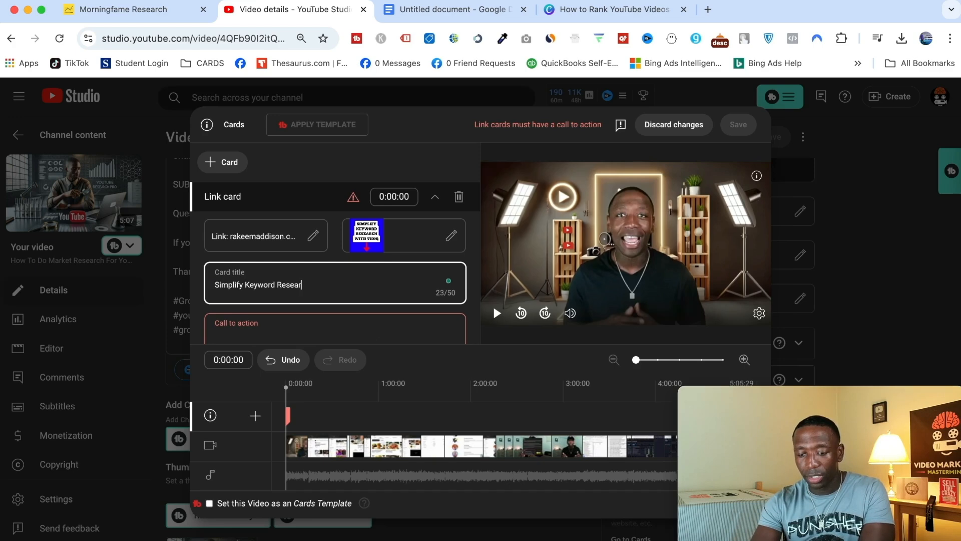
text(ch With This)
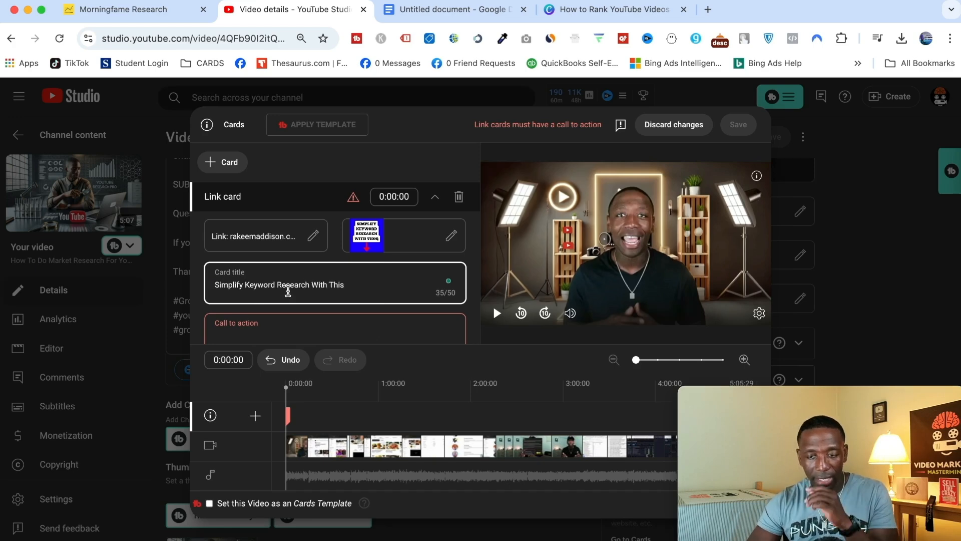
triple_click(288, 290)
key(super+c)
click(473, 270)
scroll(472, 270, down, 1)
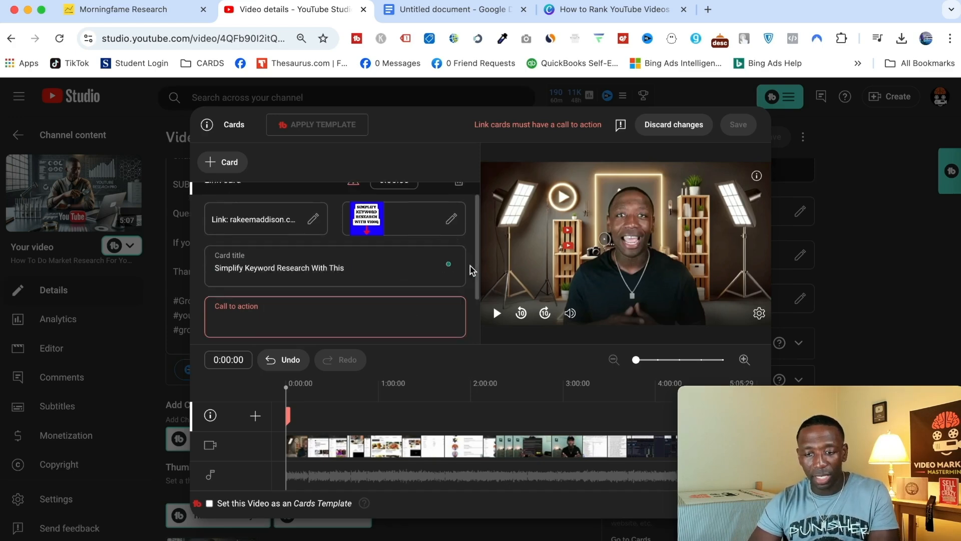
- Set the link card's call to action to "Simplify Keyword Research", trimmed from the copied card title
scroll(335, 239, down, 2)
click(252, 258)
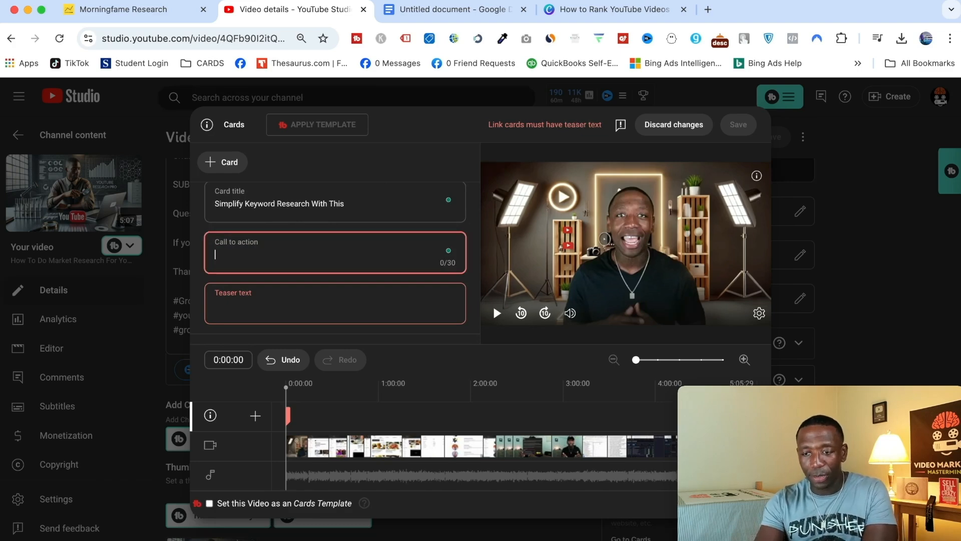
key(super+v)
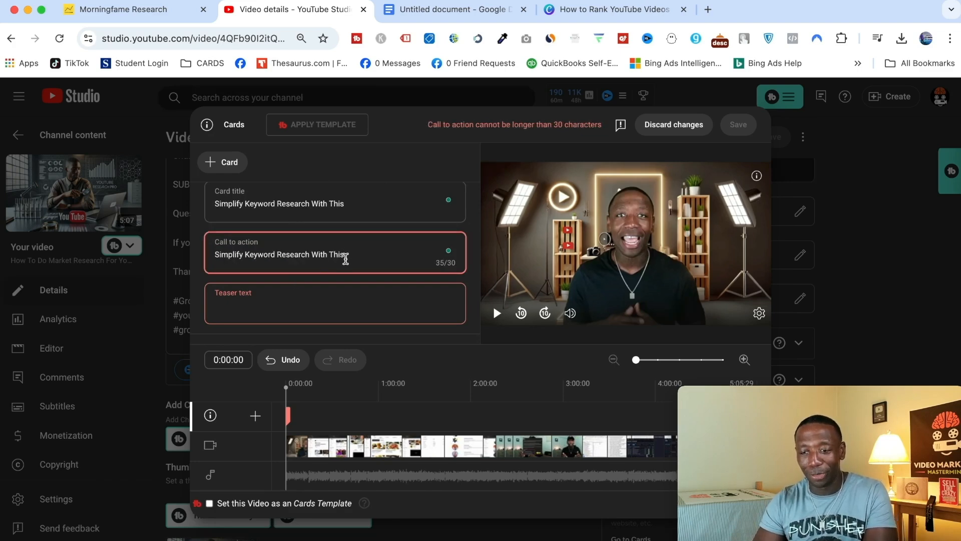
drag(345, 254, 312, 254)
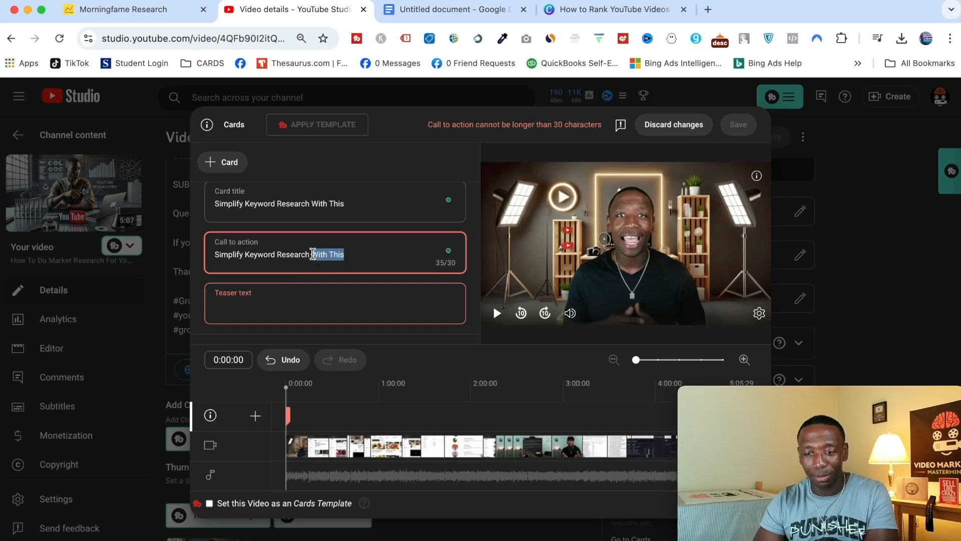
key(BackSpace)
- Fill in the link card's teaser text with the copied title shortened to "Simplify Keyword Research"
click(237, 312)
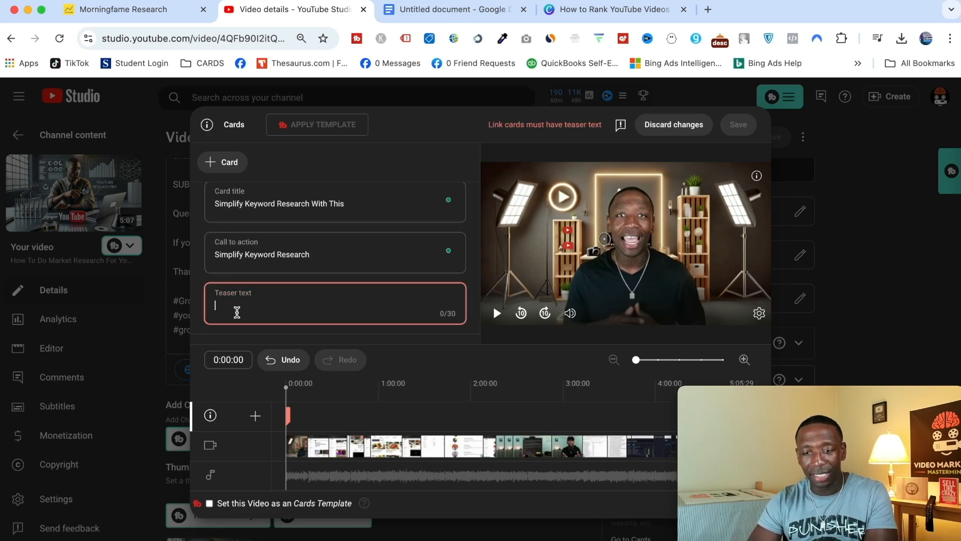
key(super+v)
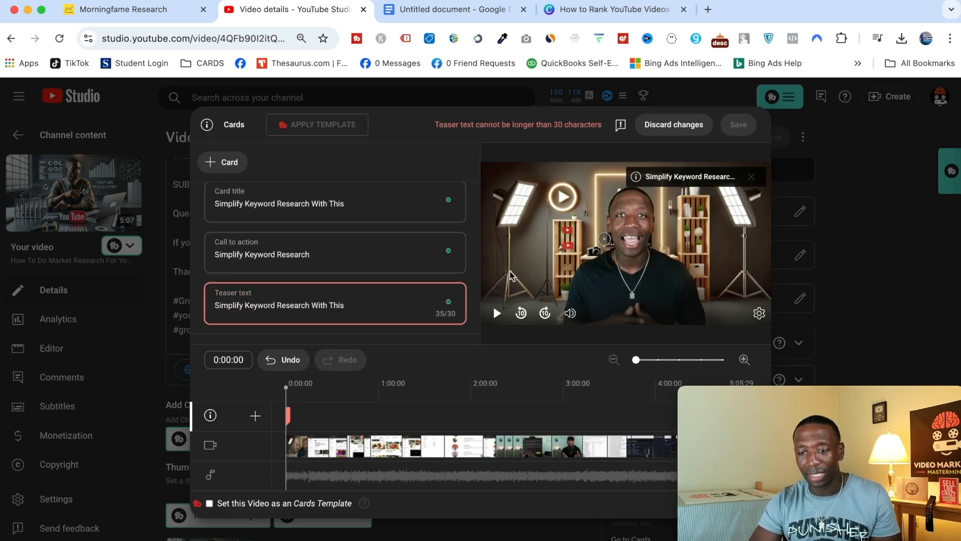
click(477, 241)
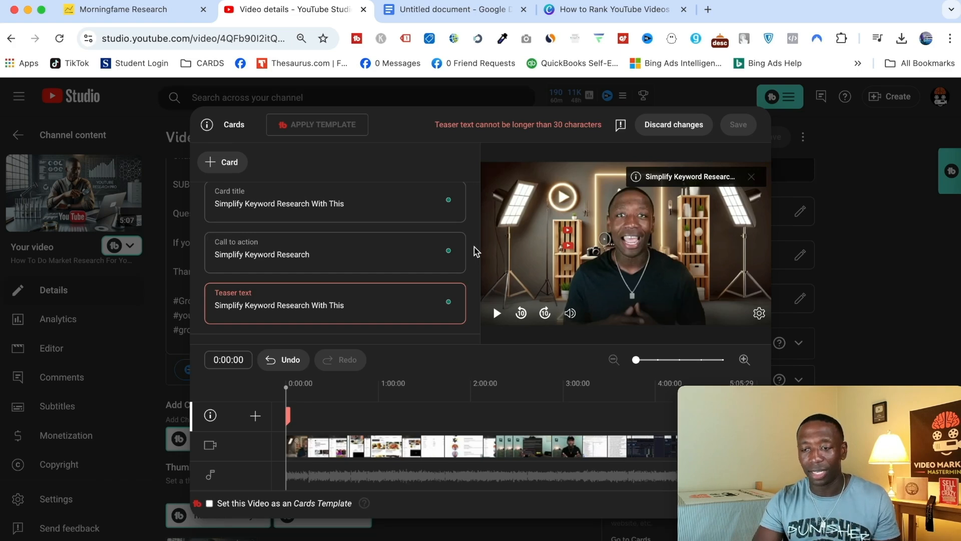
click(380, 270)
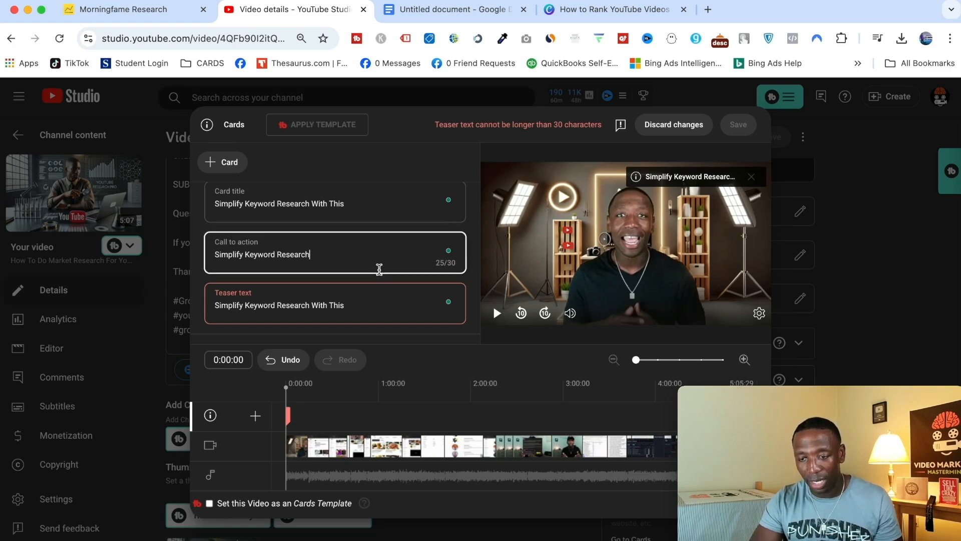
click(403, 210)
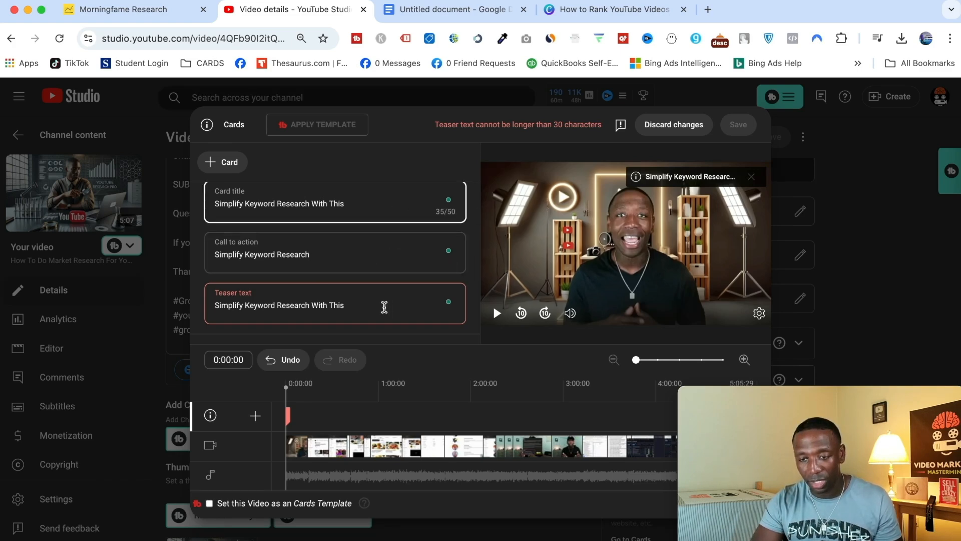
click(377, 305)
key(BackSpace)
key(BackSpace)
key(BackSpace)
key(BackSpace)
key(BackSpace)
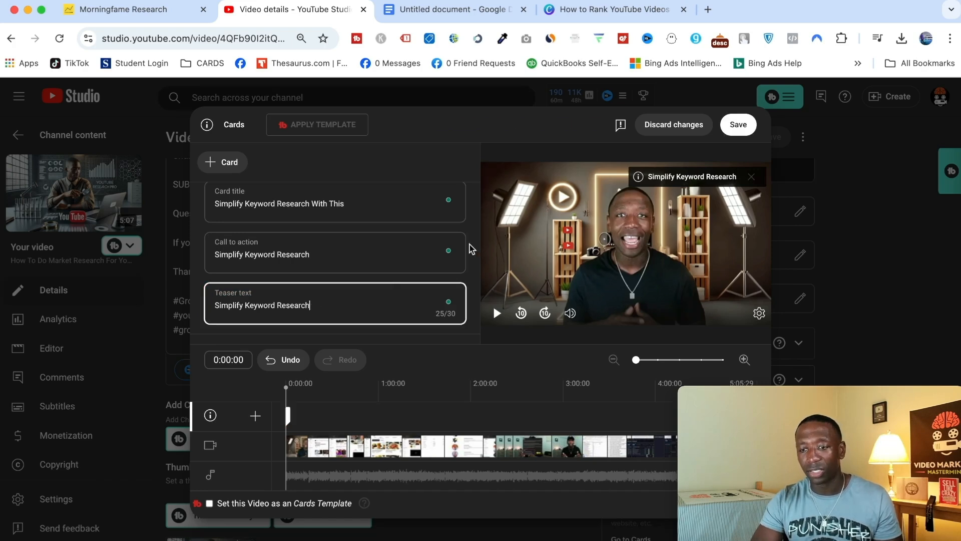
- Review the link card's details, try moving it along the timeline, and open its teaser in the video preview
scroll(430, 255, up, 2)
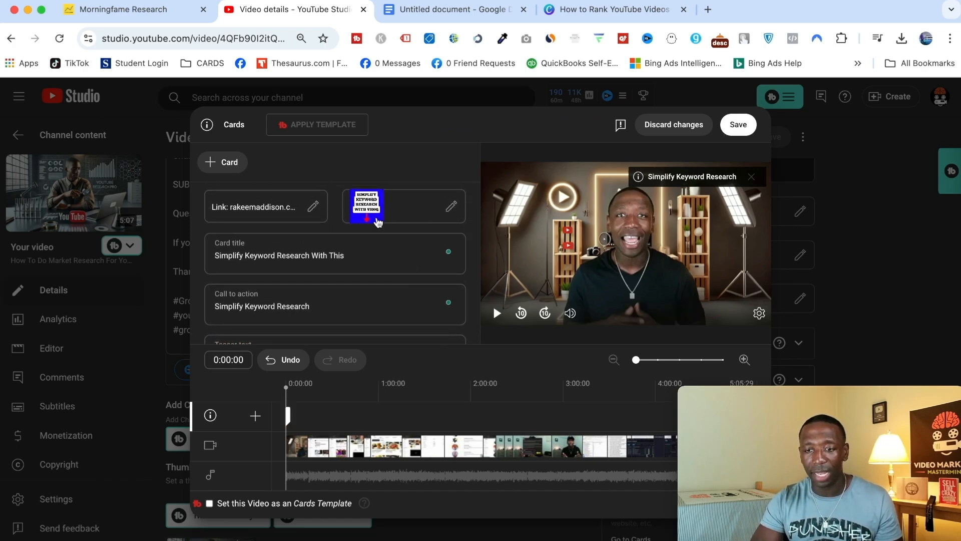
scroll(451, 215, down, 2)
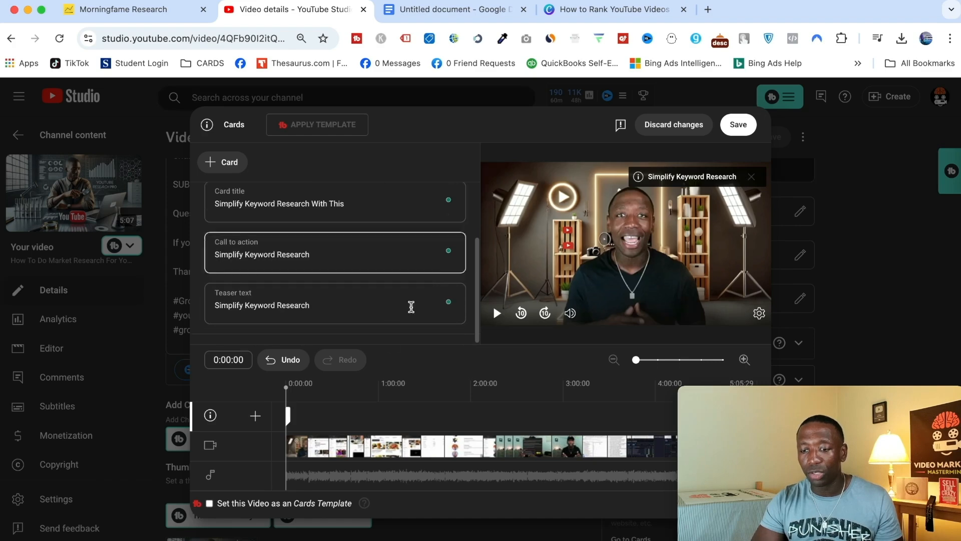
drag(288, 416, 472, 413)
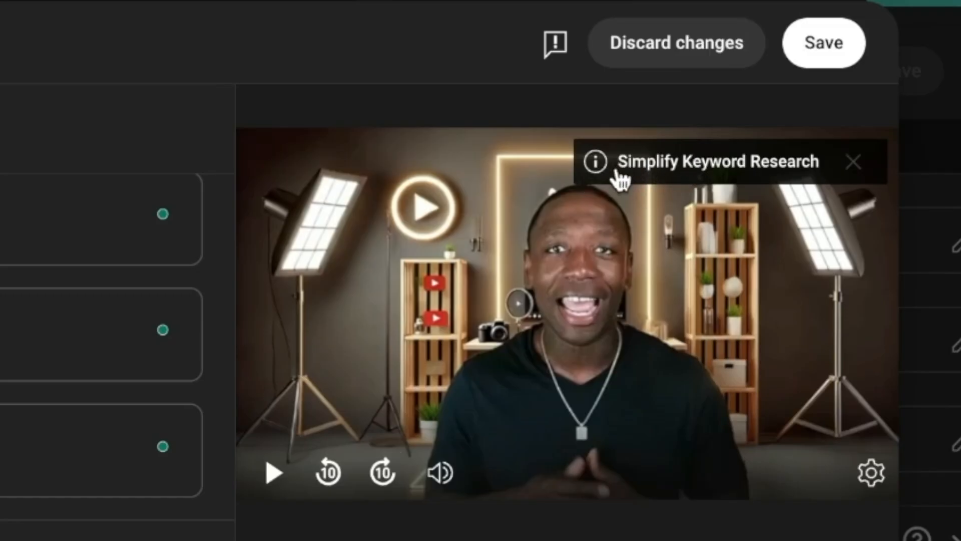
click(704, 168)
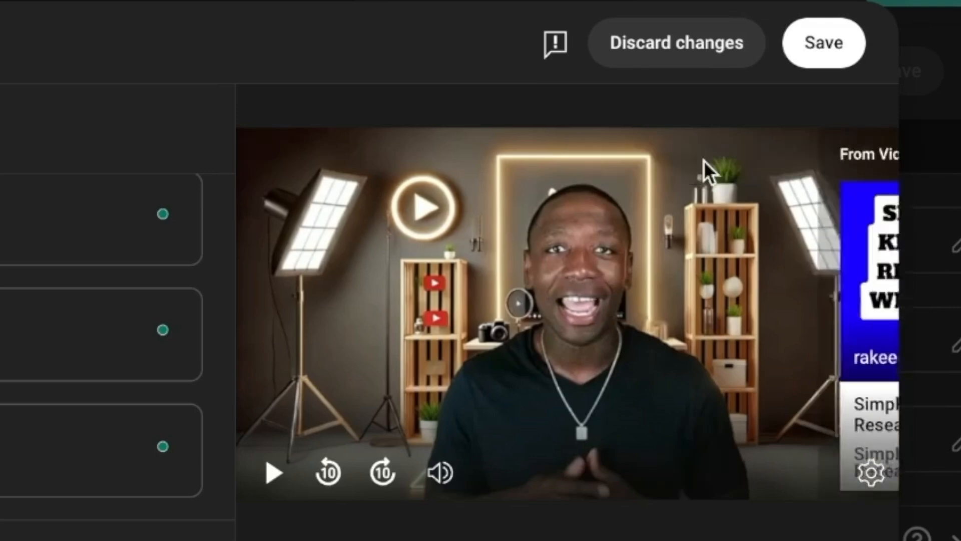
scroll(815, 307, down, 1)
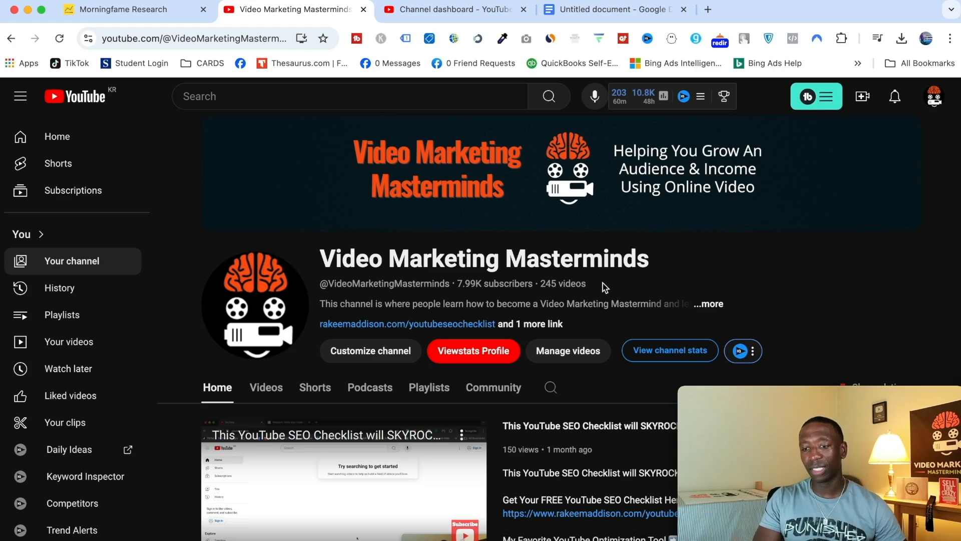
- View the links in the Video Marketing Masterminds channel's About section and close it
click(534, 326)
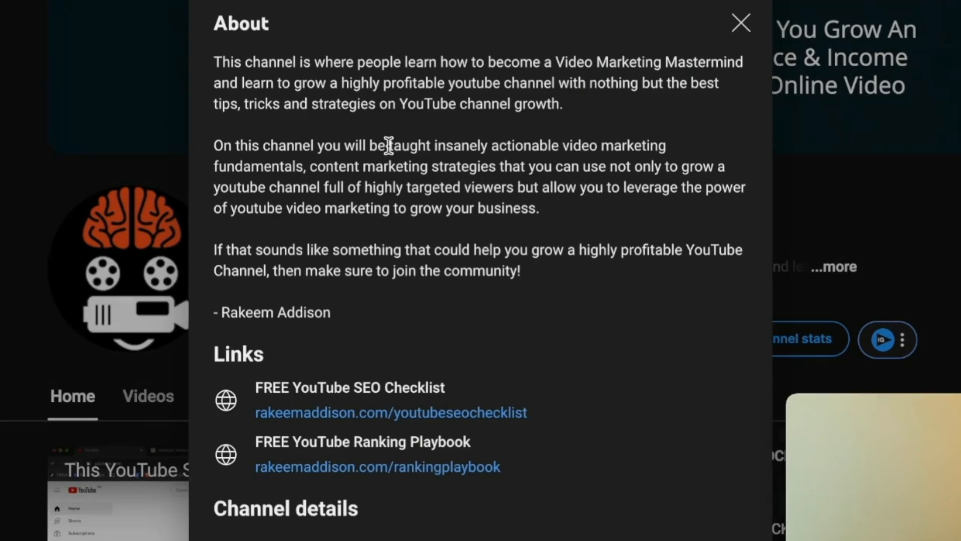
scroll(352, 313, down, 2)
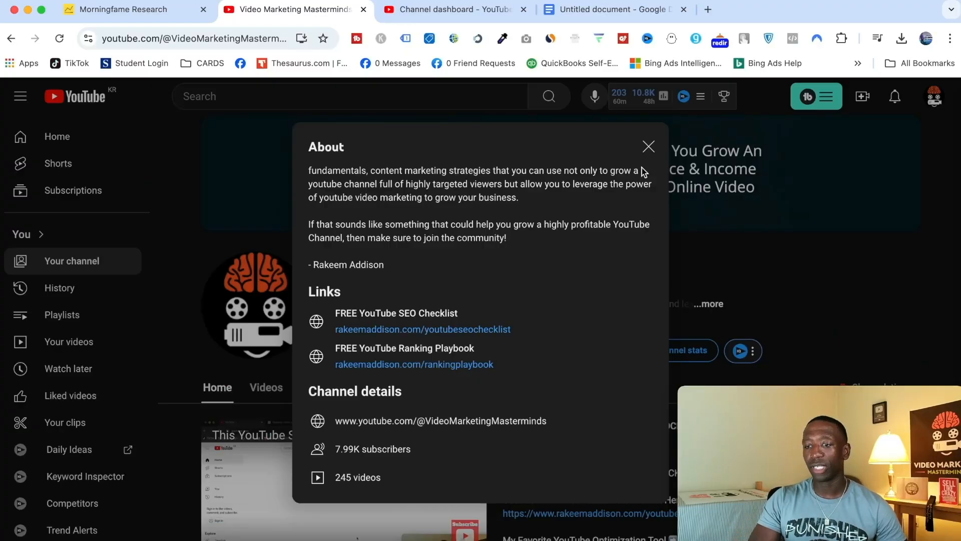
click(649, 146)
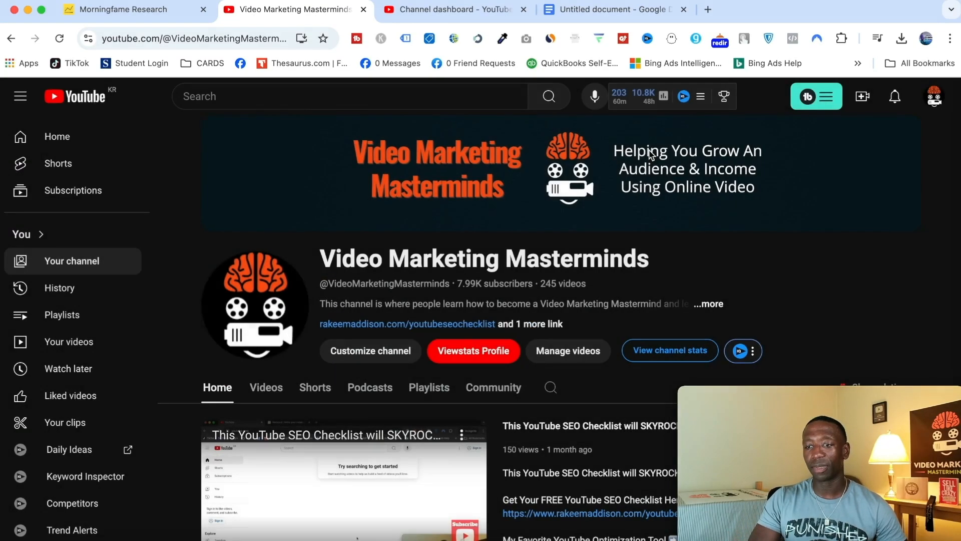
click(461, 9)
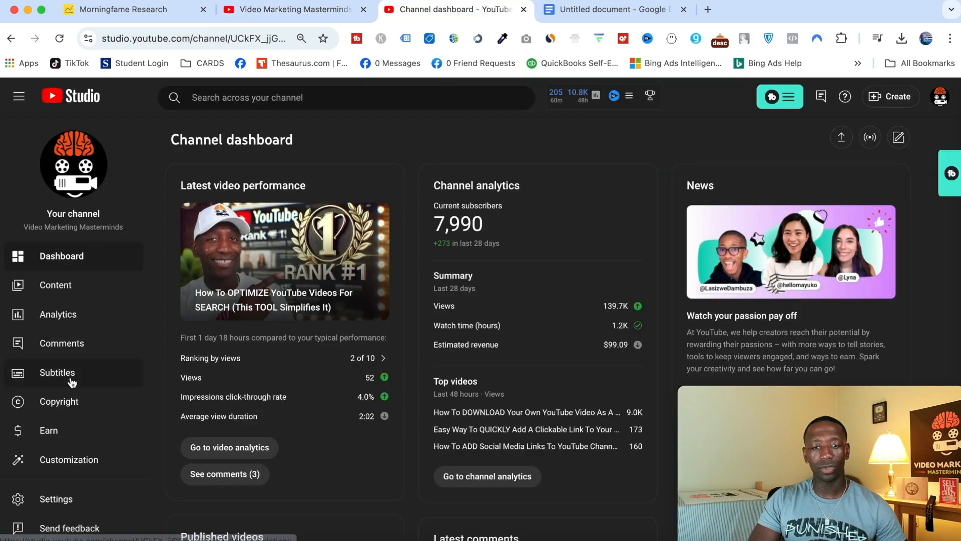
click(69, 461)
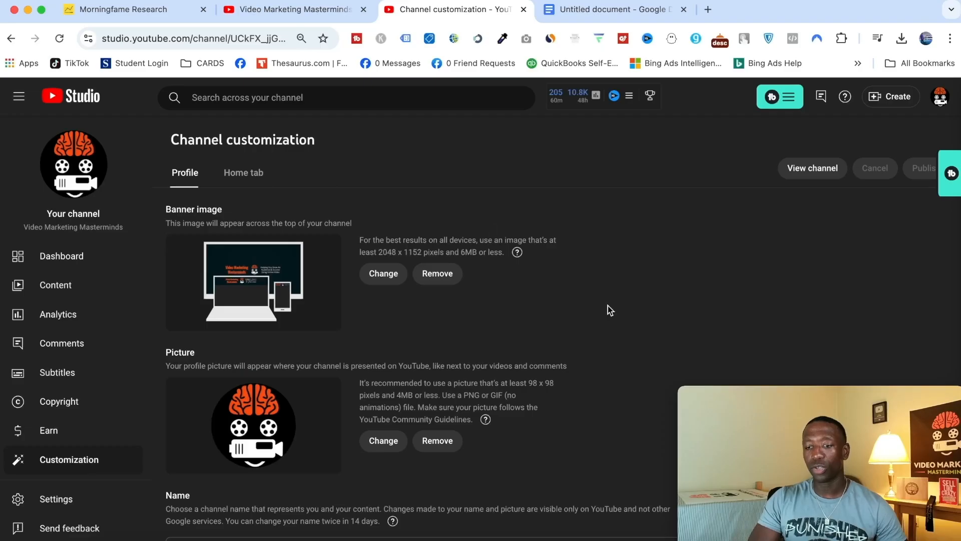
scroll(513, 305, down, 1)
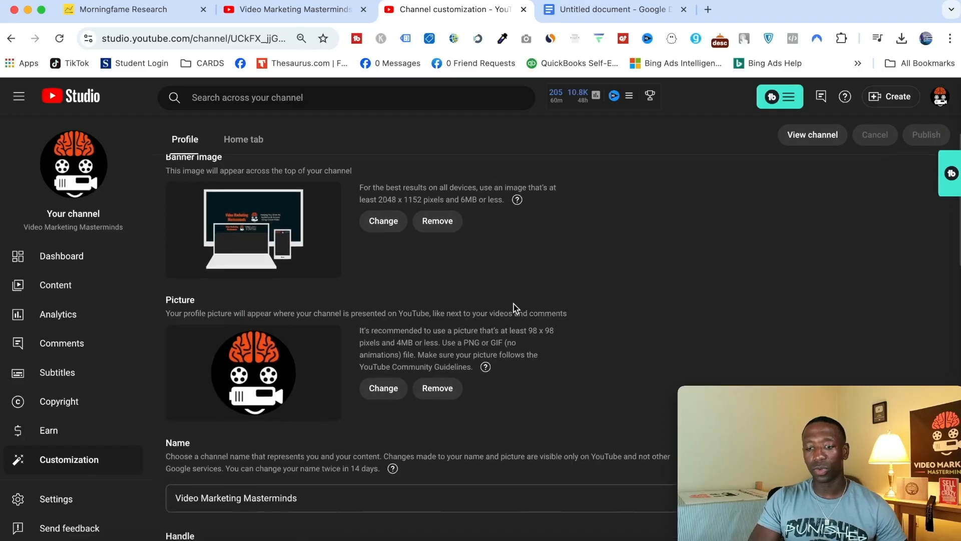
scroll(514, 304, down, 10)
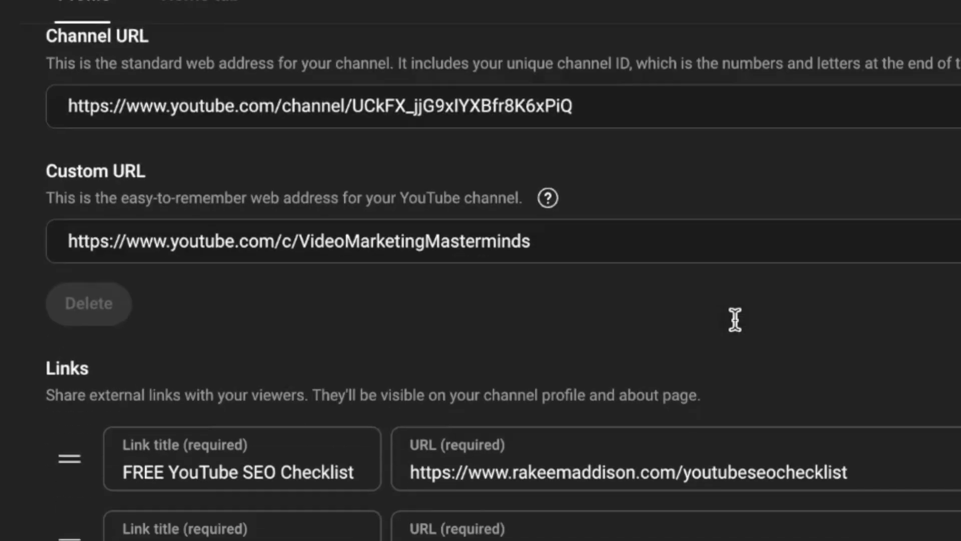
scroll(735, 319, down, 2)
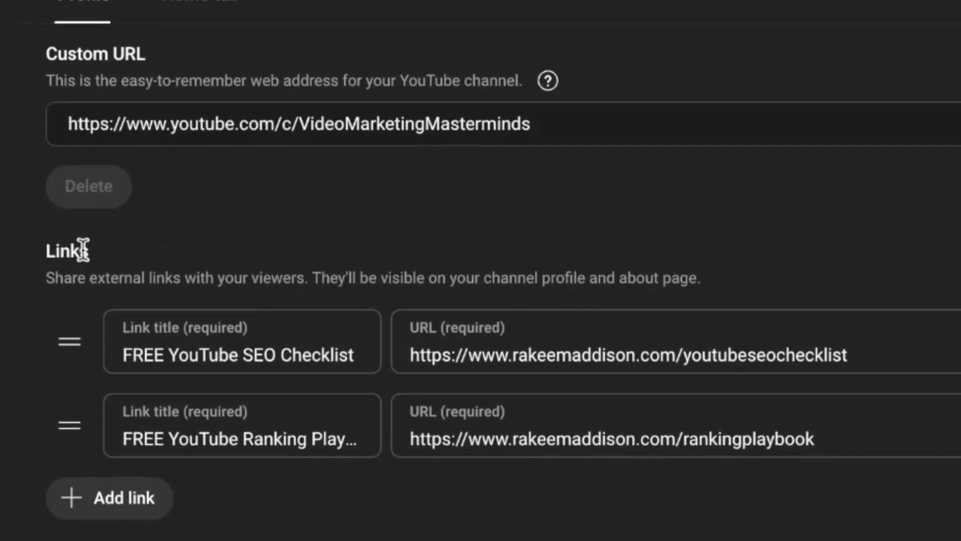
scroll(257, 272, down, 2)
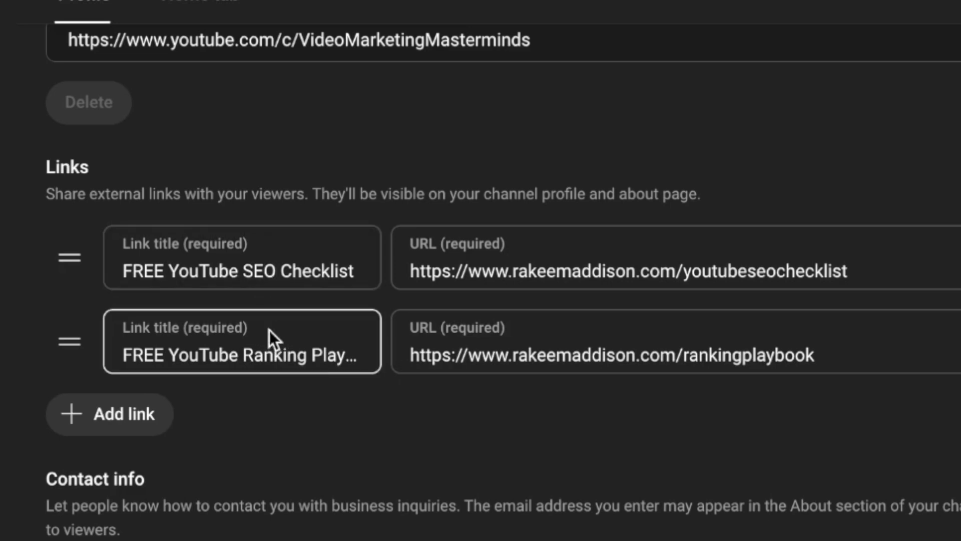
click(118, 417)
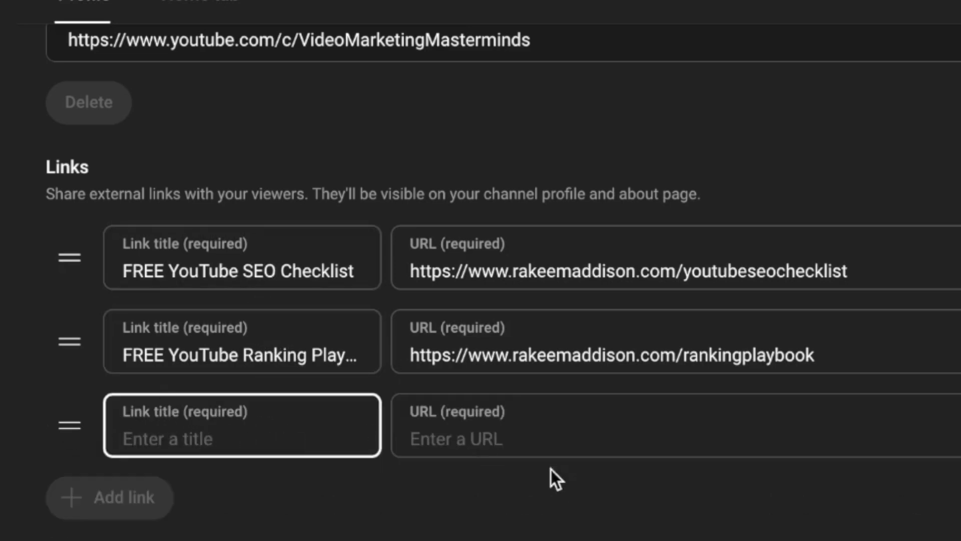
click(456, 438)
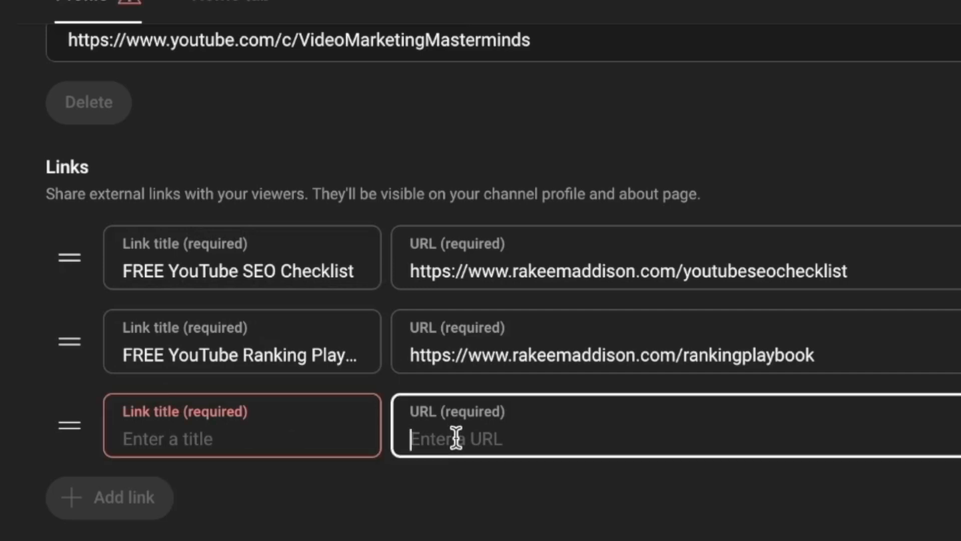
text(http://www.yourdreamsarereal.today/vidiq)
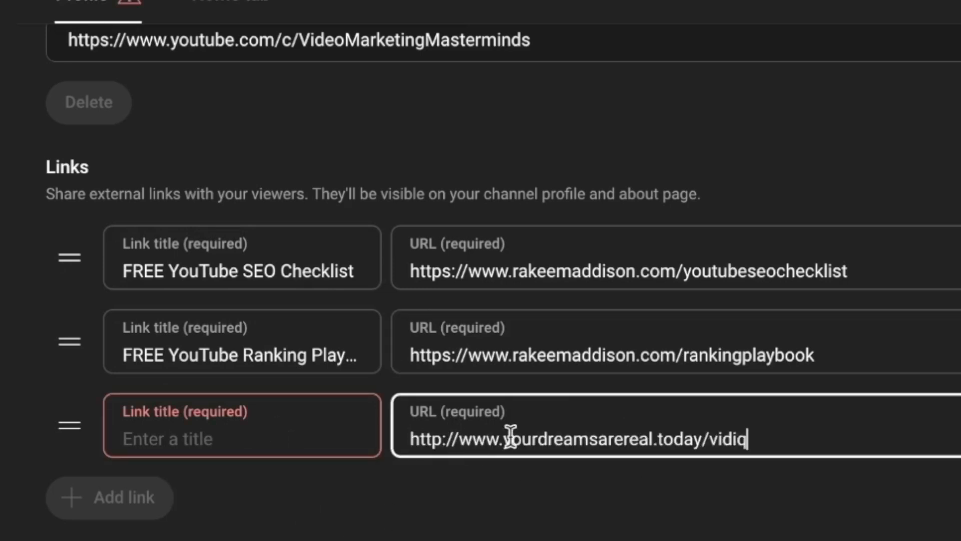
- Title the new profile link "Try VidiQ Free For 30 Days" and publish the channel changes
click(173, 438)
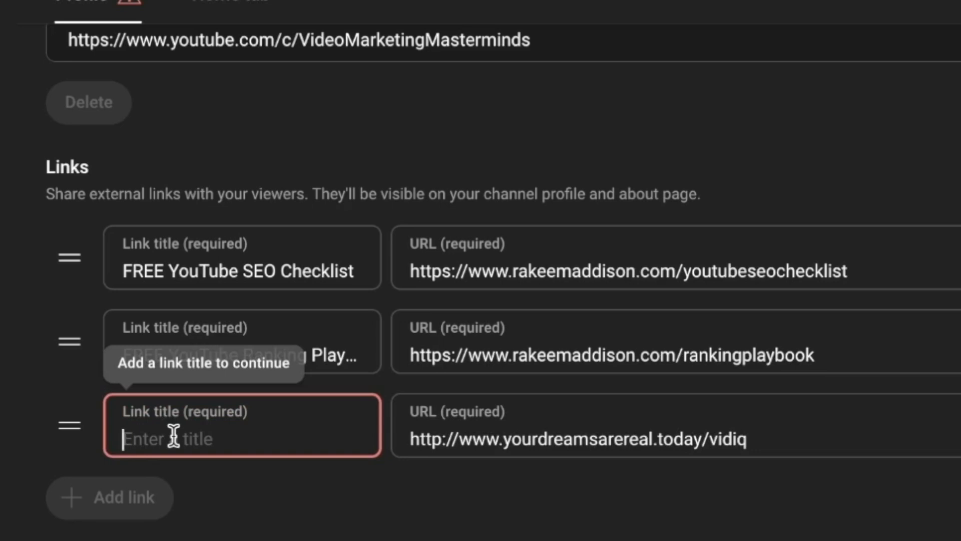
text(Try Vi)
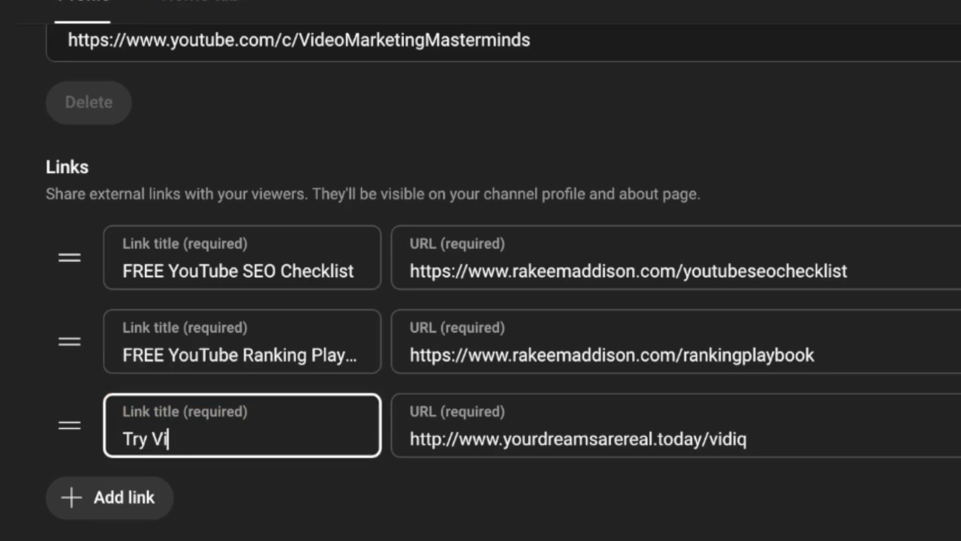
text(diQ Free Fo)
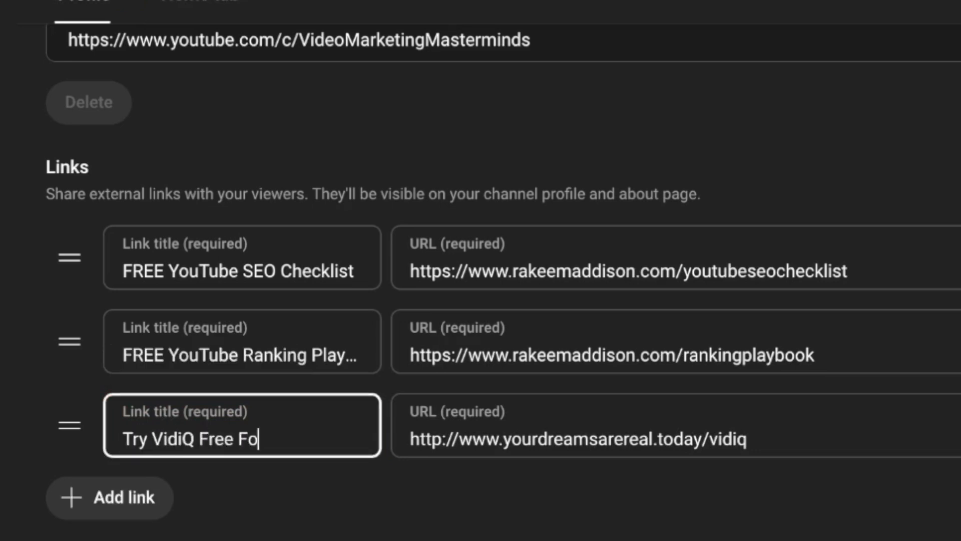
text(r 30 Dya)
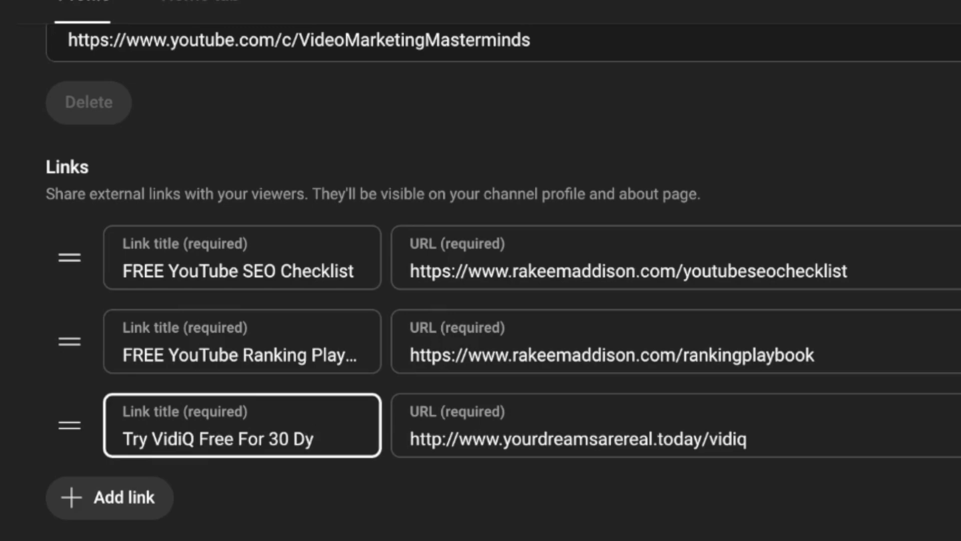
text(ys)
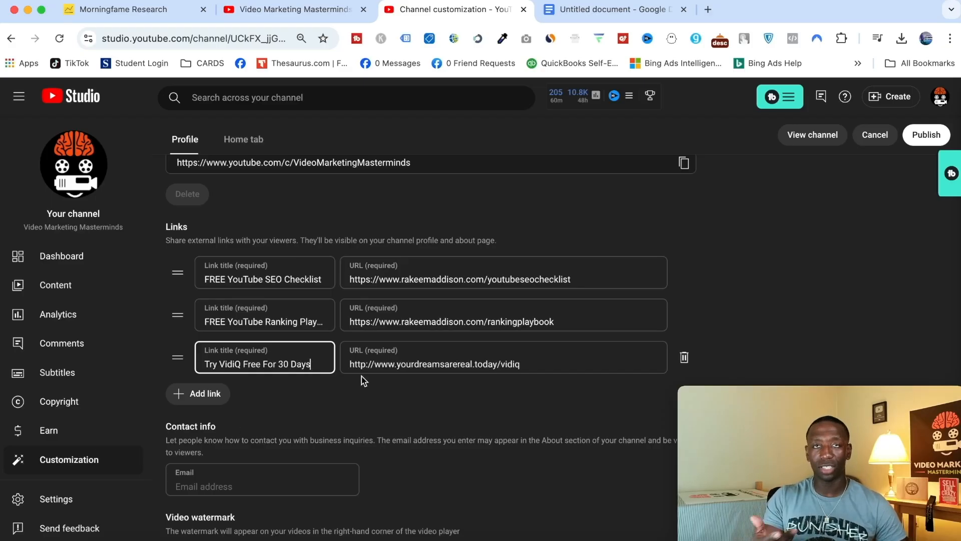
click(934, 139)
- Reload the public channel page and check the links listed in its About section
click(295, 9)
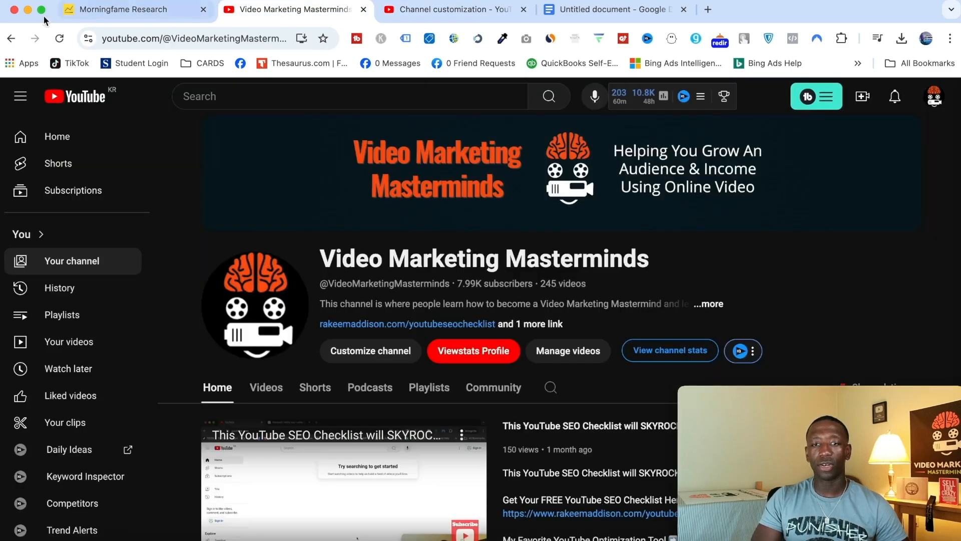
click(59, 38)
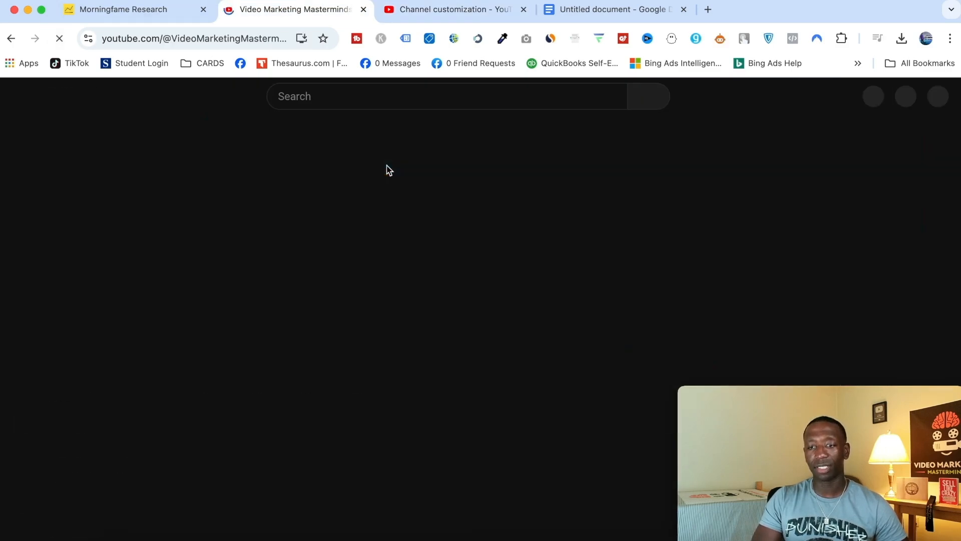
click(550, 326)
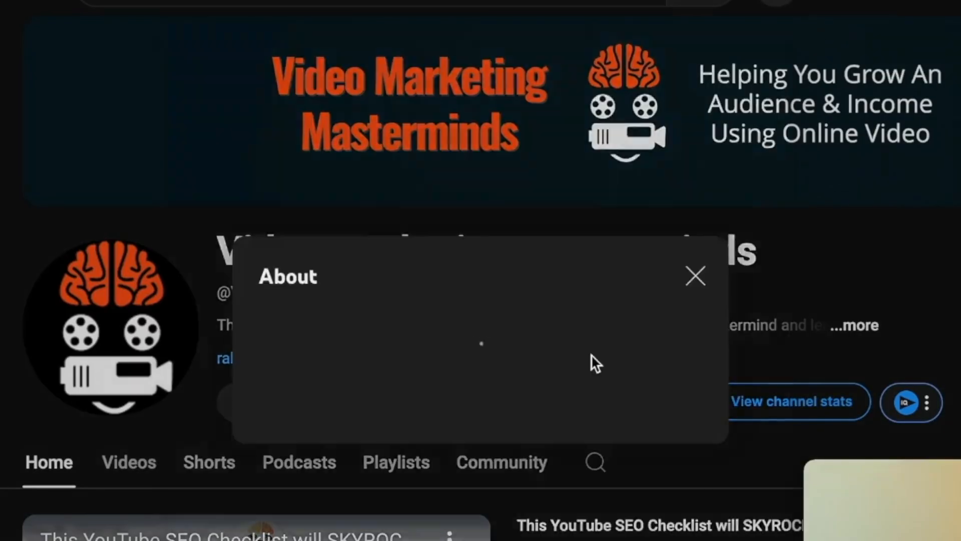
scroll(467, 317, down, 5)
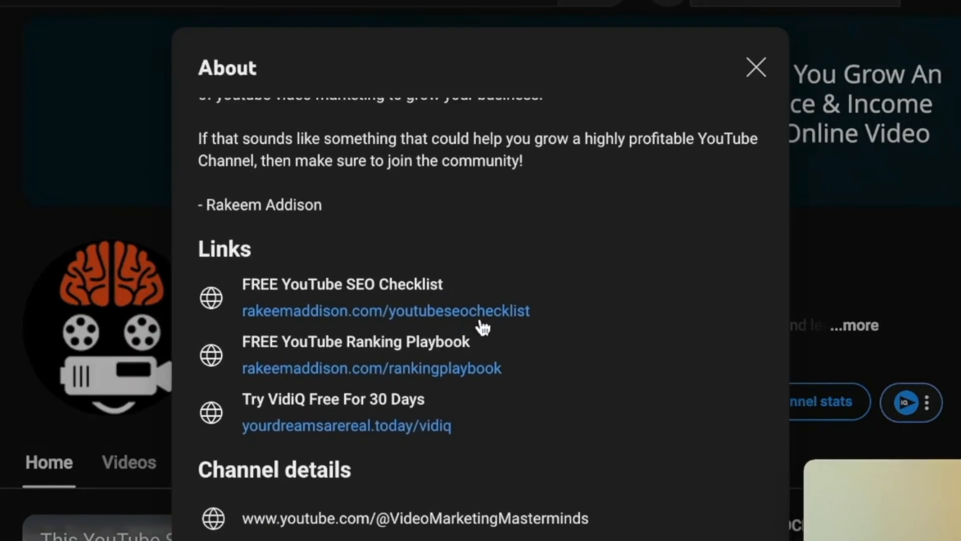